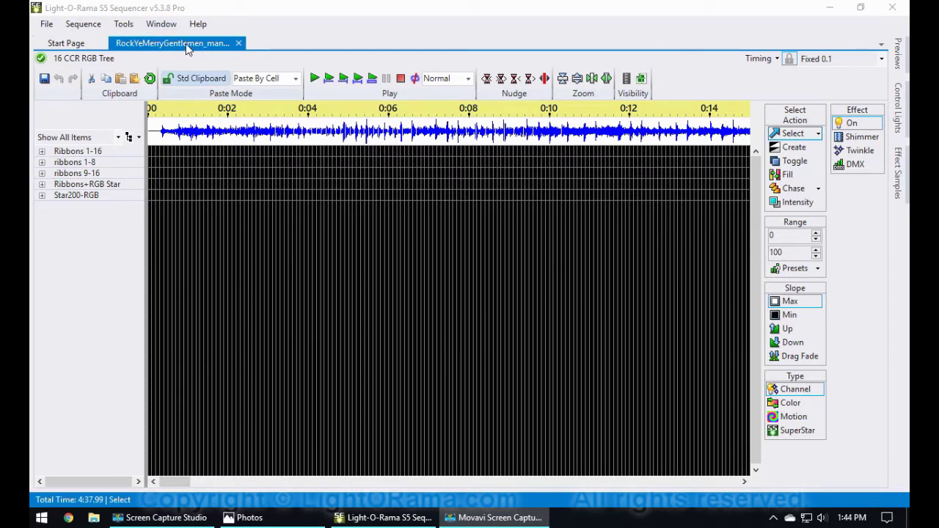
# - Select the entire Ribbons+RGB Star row across the full length of the sequence
pyautogui.click(900, 54)
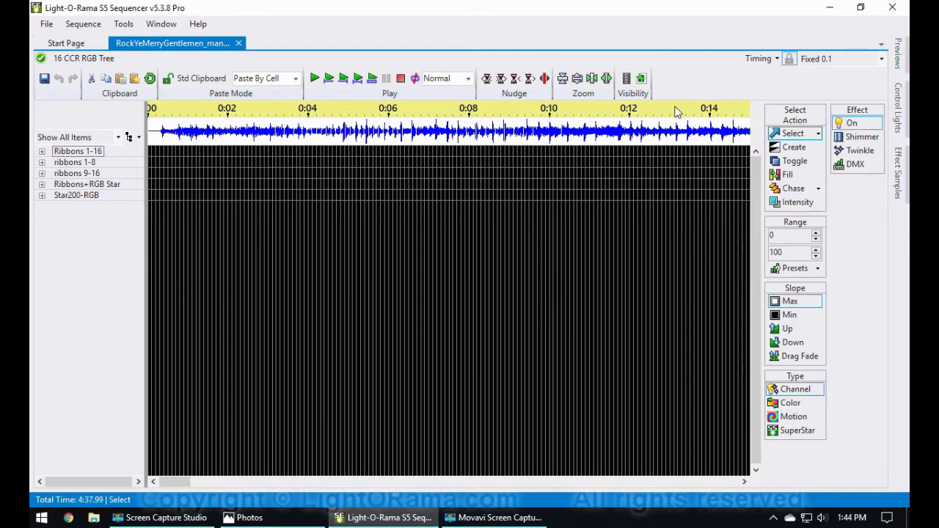
pyautogui.click(818, 134)
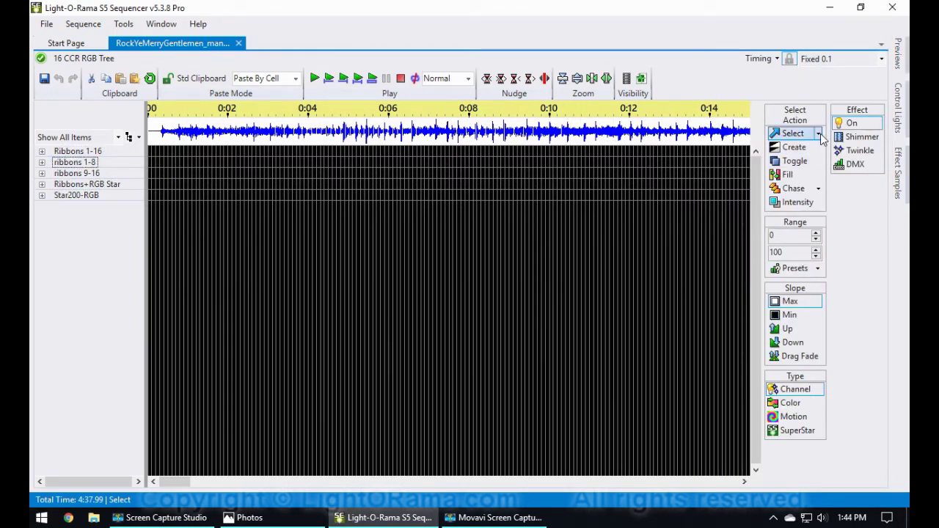
pyautogui.click(857, 167)
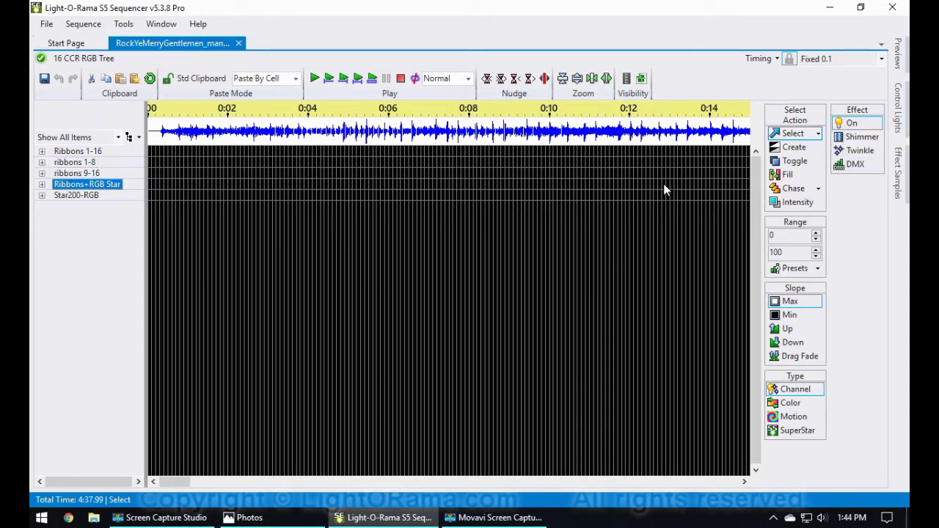
pyautogui.click(616, 188)
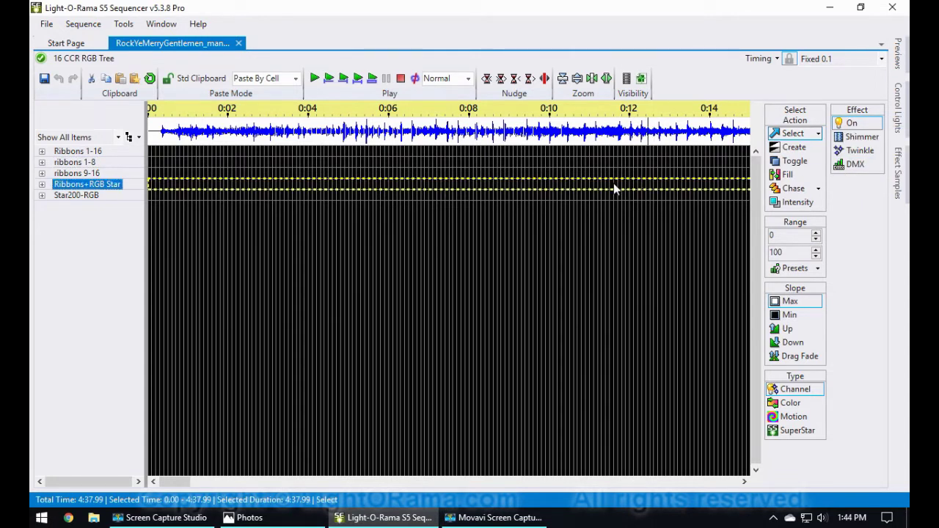
# - Create a new SuperStar effect over the selected Ribbons+RGB Star row so it opens for editing in SuperStar Sequencer
pyautogui.click(794, 149)
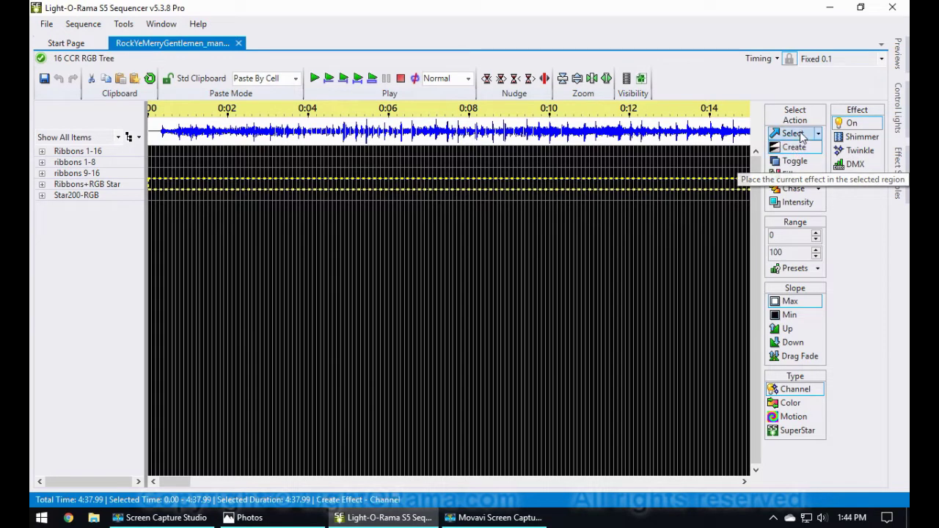
pyautogui.click(798, 431)
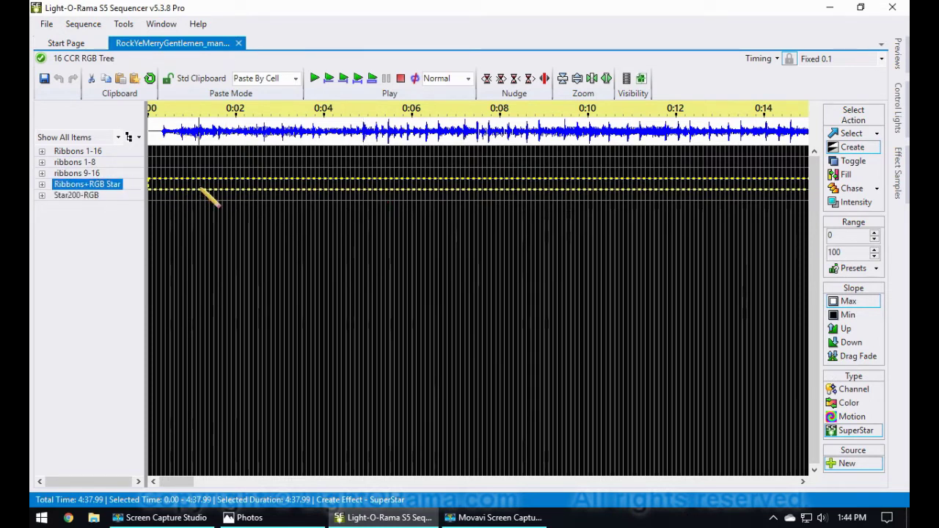
pyautogui.moveTo(200, 187)
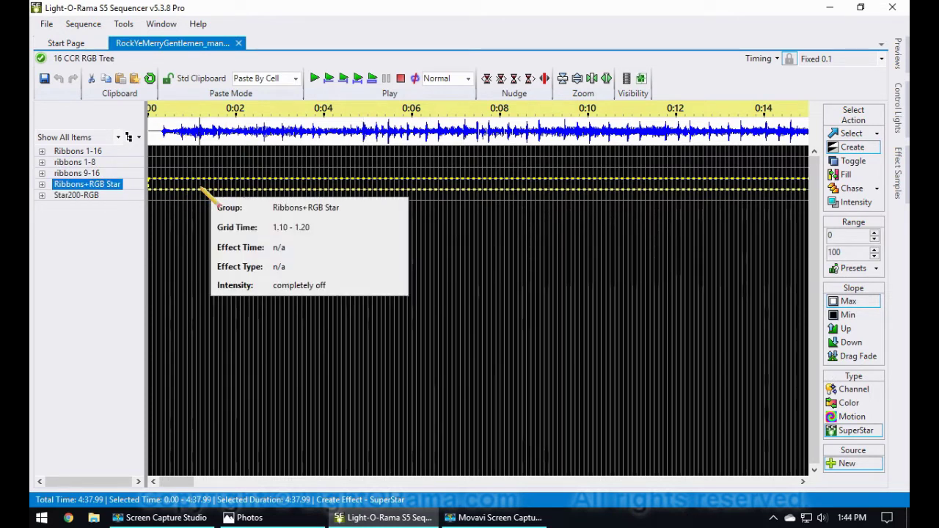
pyautogui.click(200, 187)
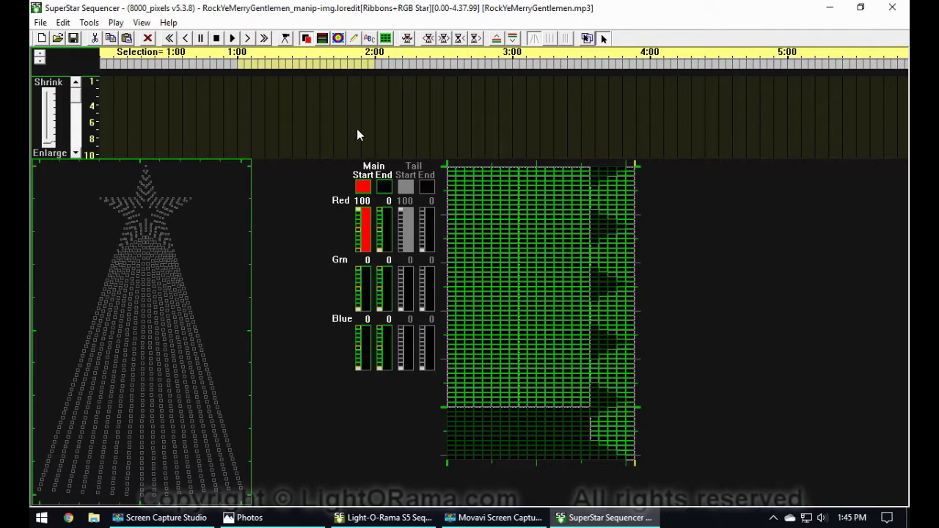
pyautogui.click(354, 41)
pyautogui.moveTo(778, 229); pyautogui.dragTo(503, 89)
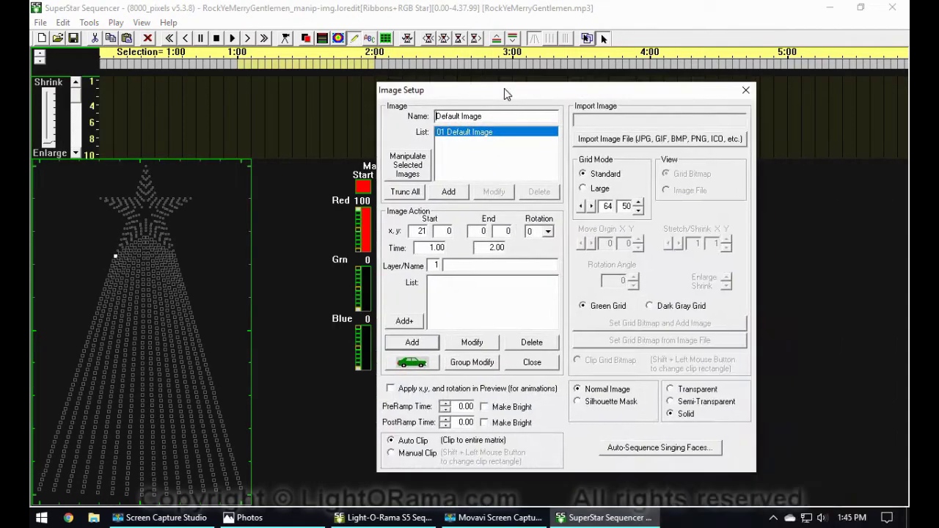
pyautogui.click(745, 91)
# - Open the image setup and import the merry-christmas picture from the Pictures folder, keeping the imported picture uncovered
pyautogui.click(90, 23)
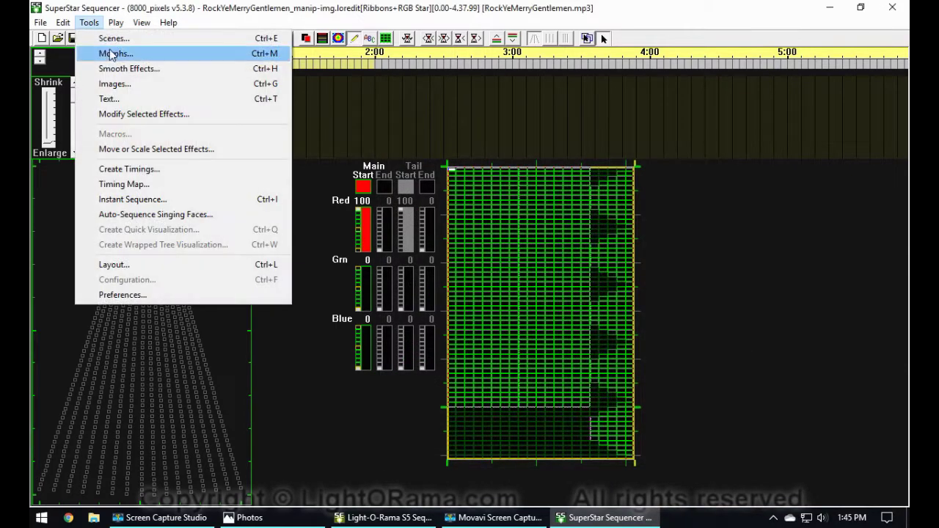
pyautogui.click(115, 85)
pyautogui.moveTo(589, 96); pyautogui.dragTo(652, 100)
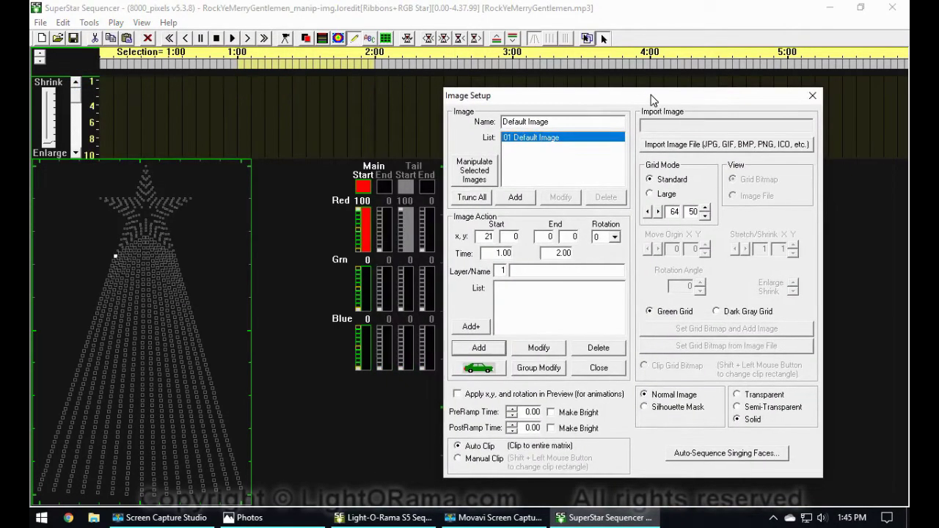
pyautogui.click(674, 147)
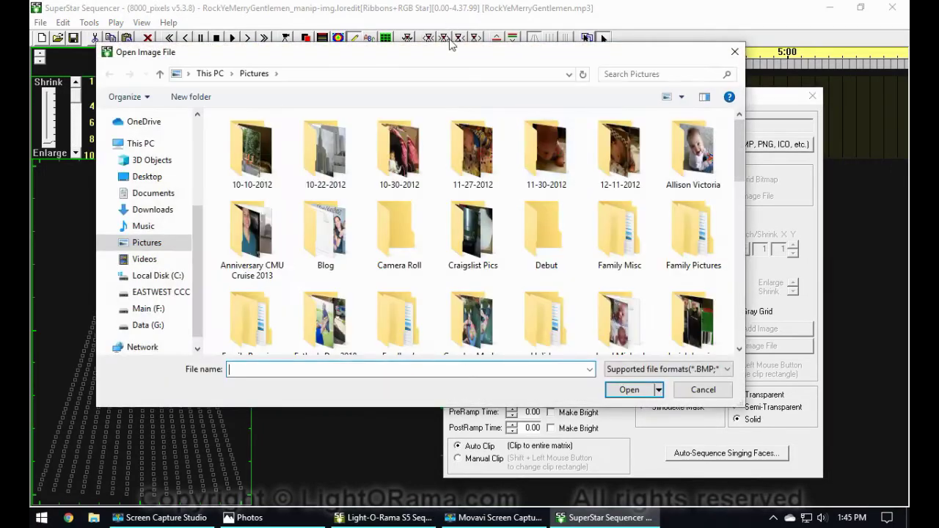
pyautogui.scroll(-10, 573, 263)
pyautogui.click(542, 215)
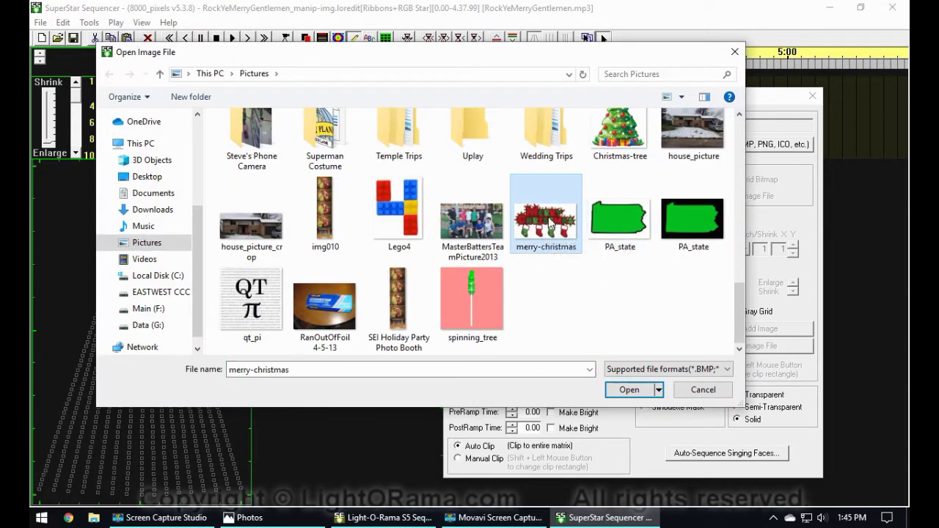
pyautogui.click(629, 390)
pyautogui.moveTo(656, 96); pyautogui.dragTo(266, 84)
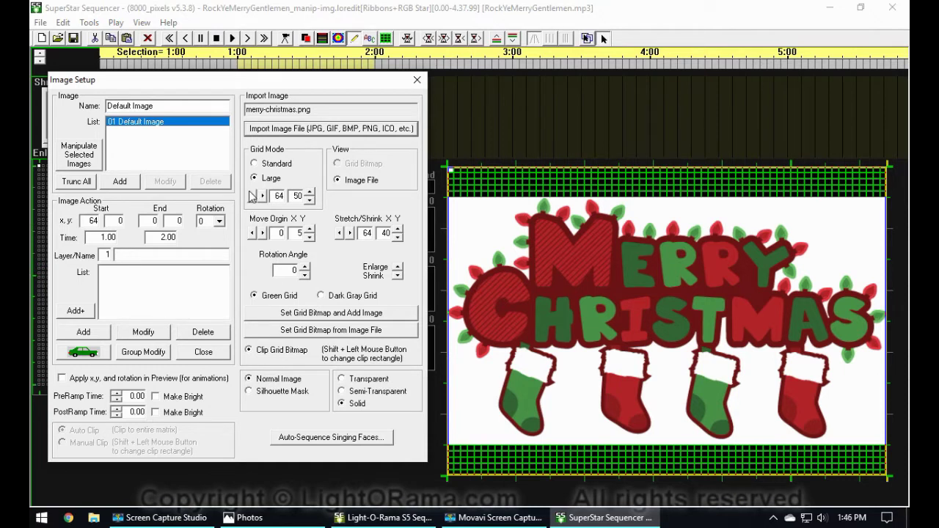
# - Try reducing the large grid's height to 41 rows
pyautogui.click(310, 191)
pyautogui.click(309, 201)
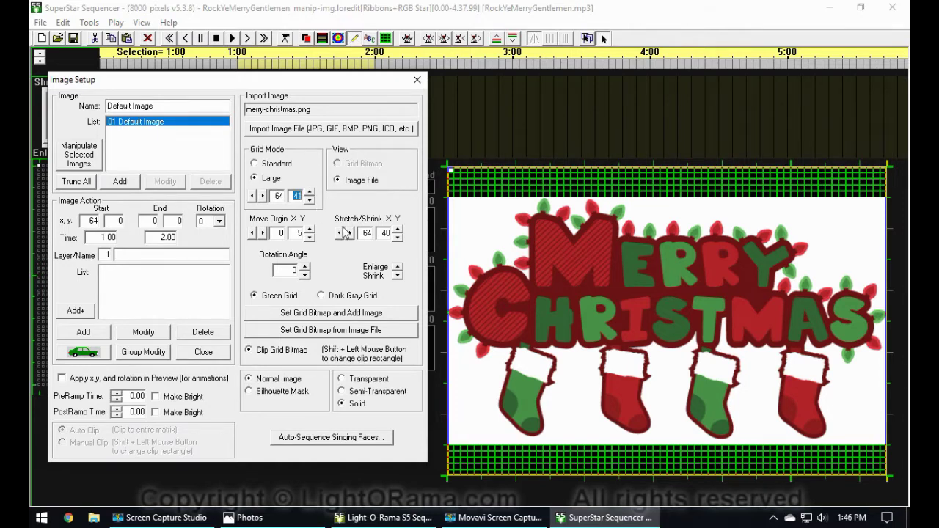
pyautogui.click(273, 182)
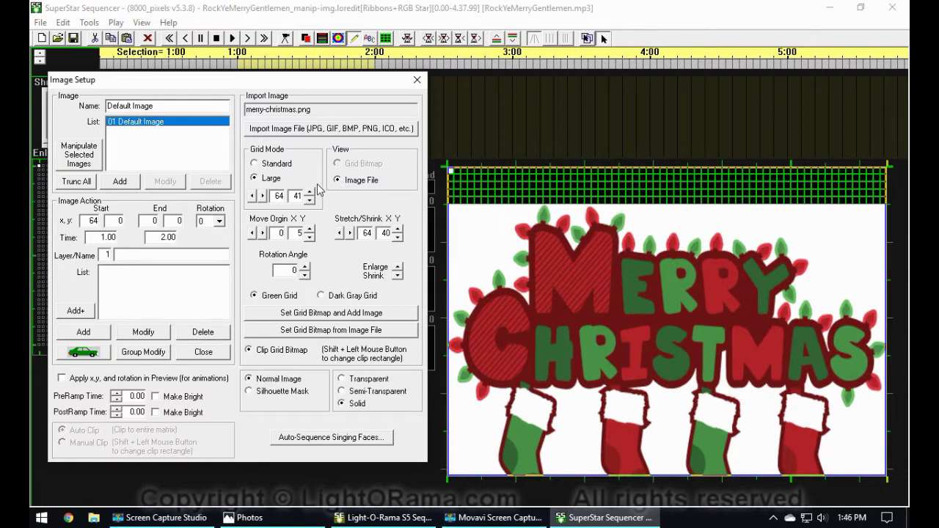
# - Try narrowing the large grid to 61 columns, and restore the grid size to 64 by 50
pyautogui.click(310, 192)
pyautogui.click(311, 192)
pyautogui.click(253, 196)
pyautogui.click(263, 179)
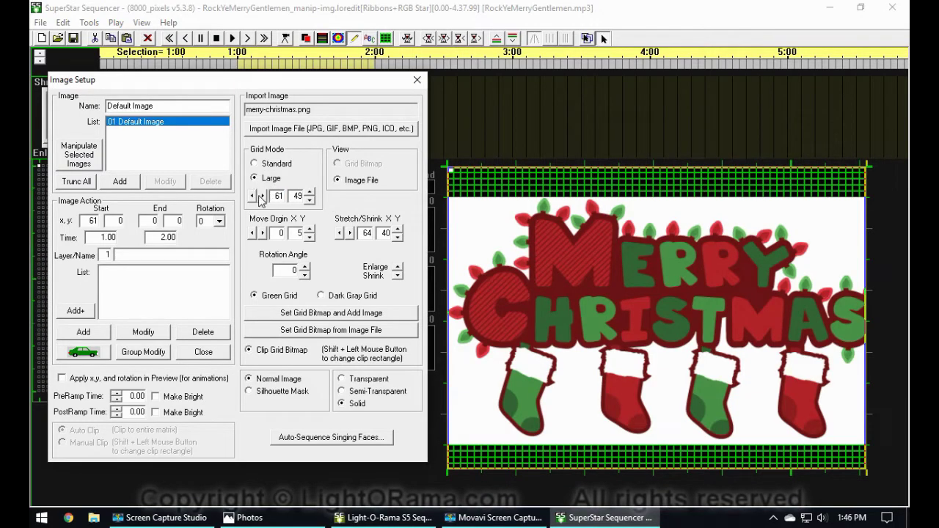
pyautogui.click(259, 197)
pyautogui.click(309, 192)
pyautogui.click(273, 184)
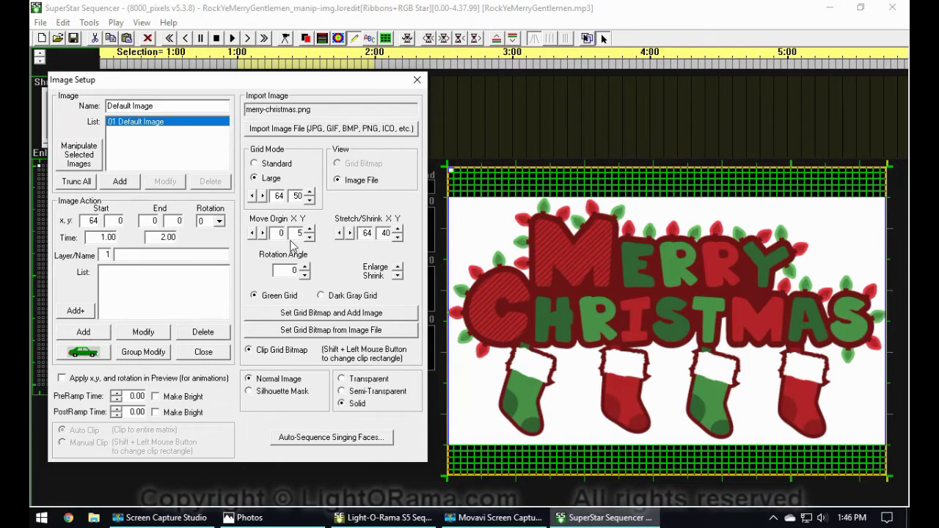
# - Move the imported image on the grid so its origin is at X 0, Y 0
pyautogui.click(262, 233)
pyautogui.click(262, 233)
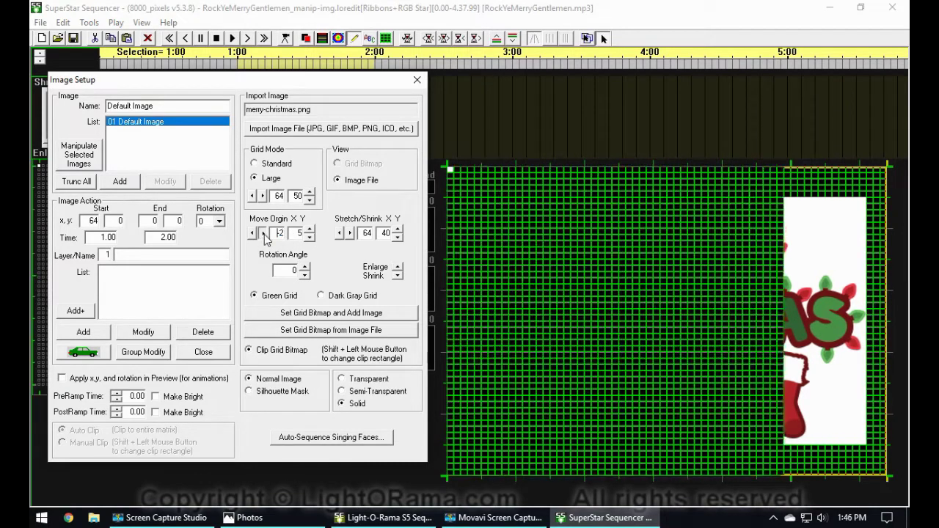
pyautogui.click(311, 236)
pyautogui.click(311, 236)
pyautogui.click(311, 236)
pyautogui.click(311, 236)
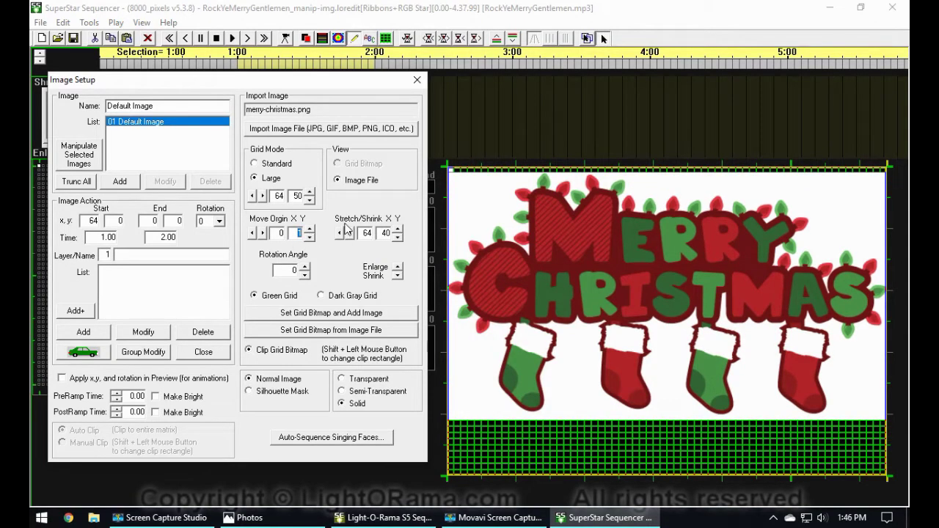
pyautogui.click(311, 236)
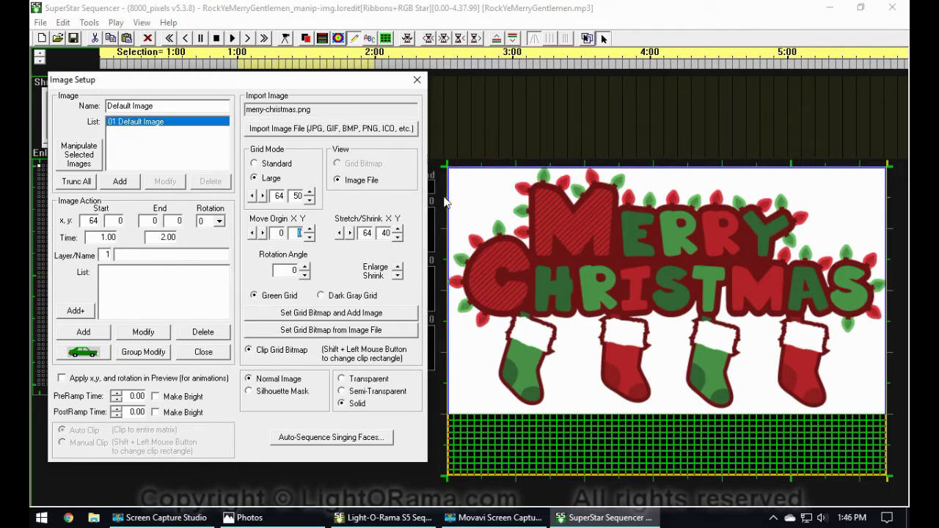
# - Try stretching the image horizontally to 65 and adjusting its height, and return the stretch to 64 by 40
pyautogui.click(350, 234)
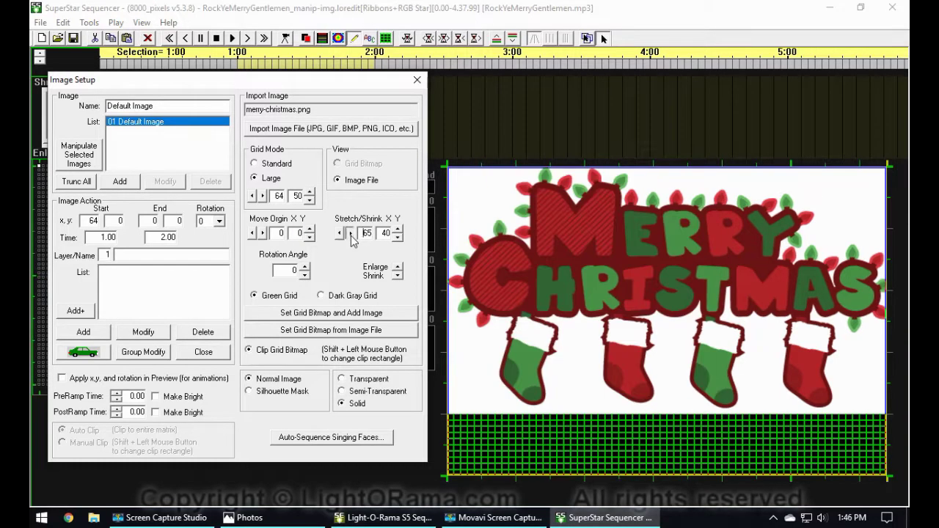
pyautogui.click(340, 233)
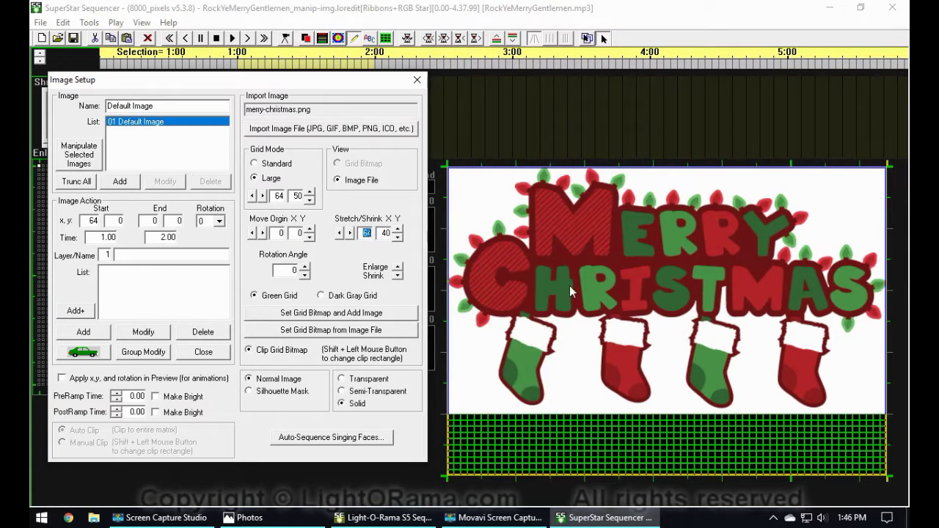
pyautogui.click(398, 237)
pyautogui.click(398, 237)
# - Try rotating the image by 2 degrees, and reset the rotation angle to 0
pyautogui.click(306, 270)
pyautogui.click(306, 270)
pyautogui.click(306, 270)
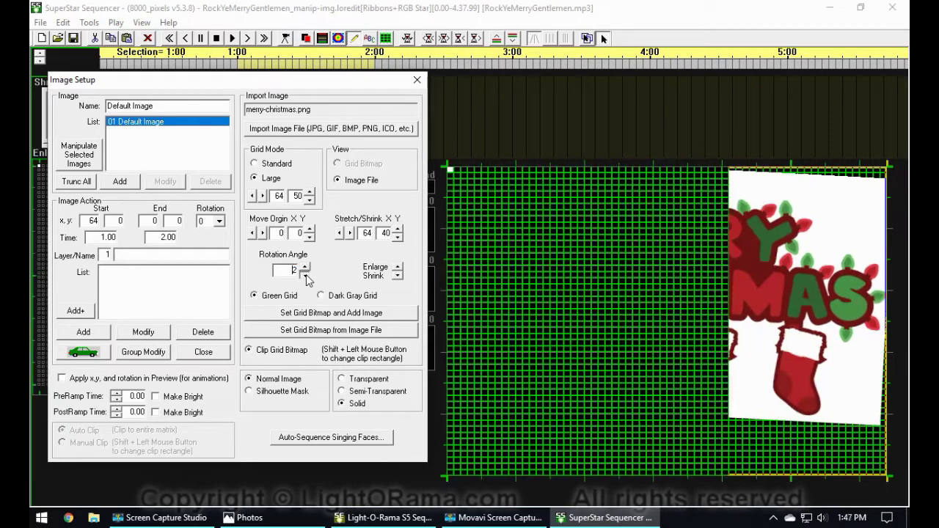
# - Try shrinking the image proportionally, and enlarge it to a stretch of 66 by 41
pyautogui.click(398, 270)
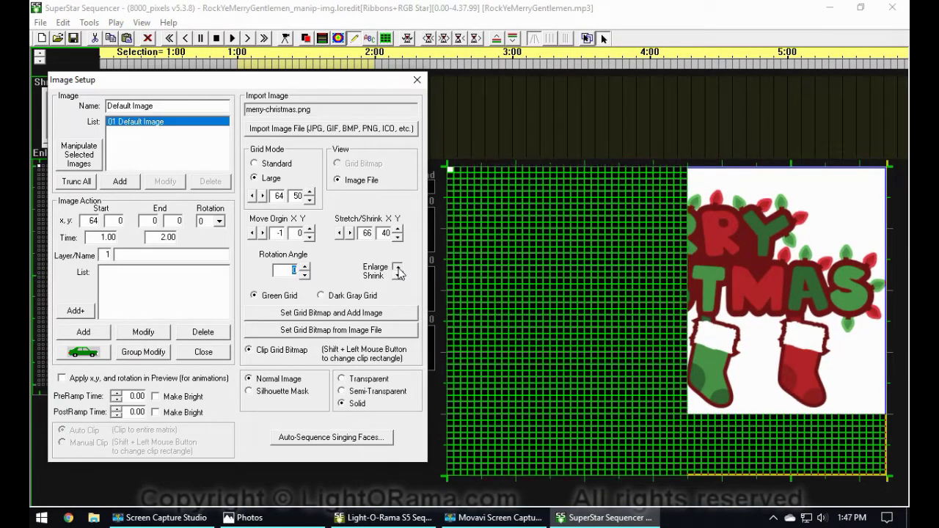
pyautogui.click(397, 279)
pyautogui.click(397, 278)
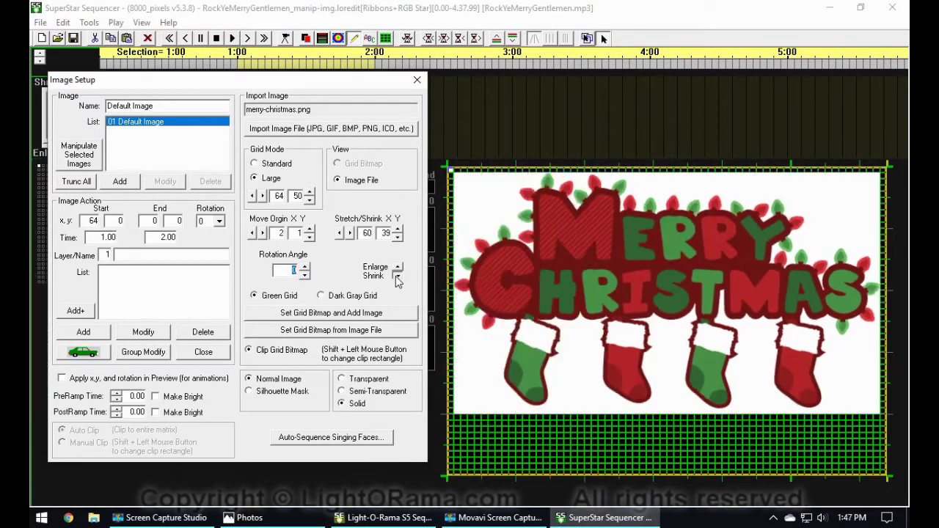
pyautogui.click(397, 269)
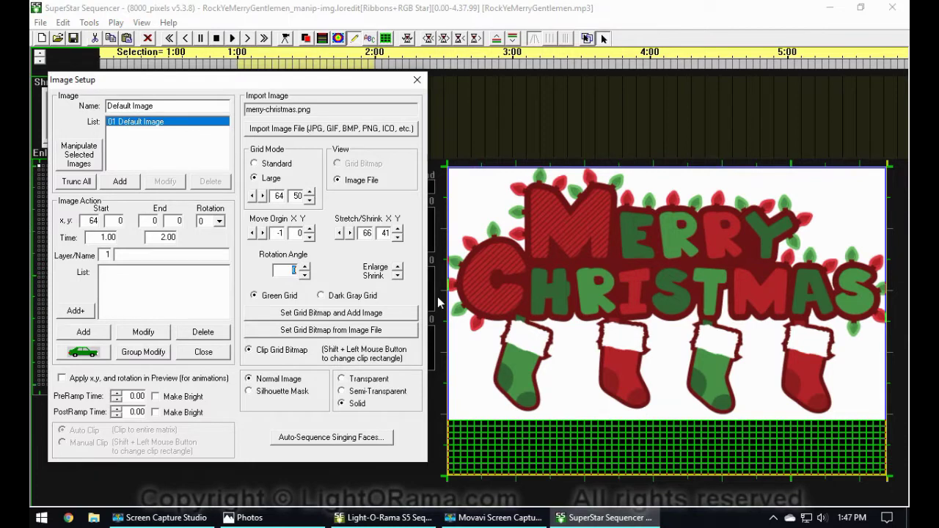
# - Set the vertical stretch to 40 and the X origin to 0, and generate the grid bitmap from the image file
pyautogui.click(398, 229)
pyautogui.click(397, 237)
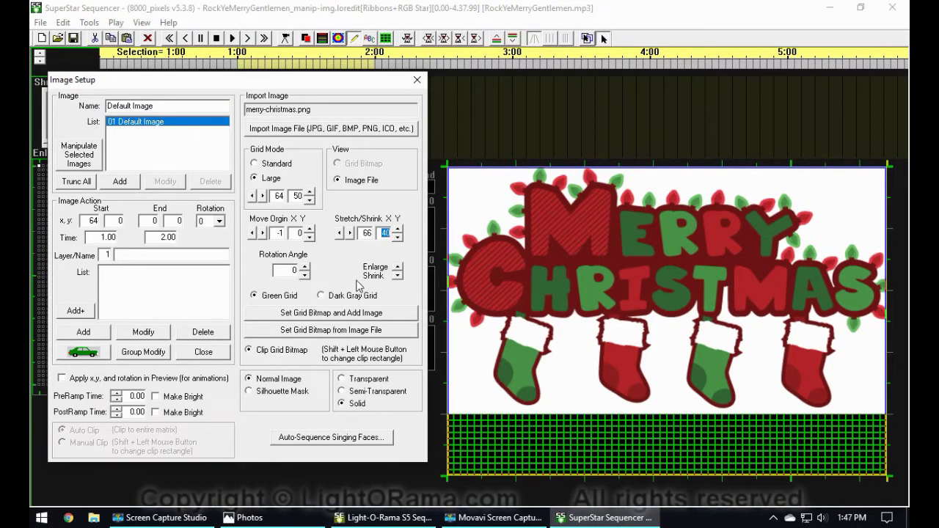
pyautogui.click(263, 232)
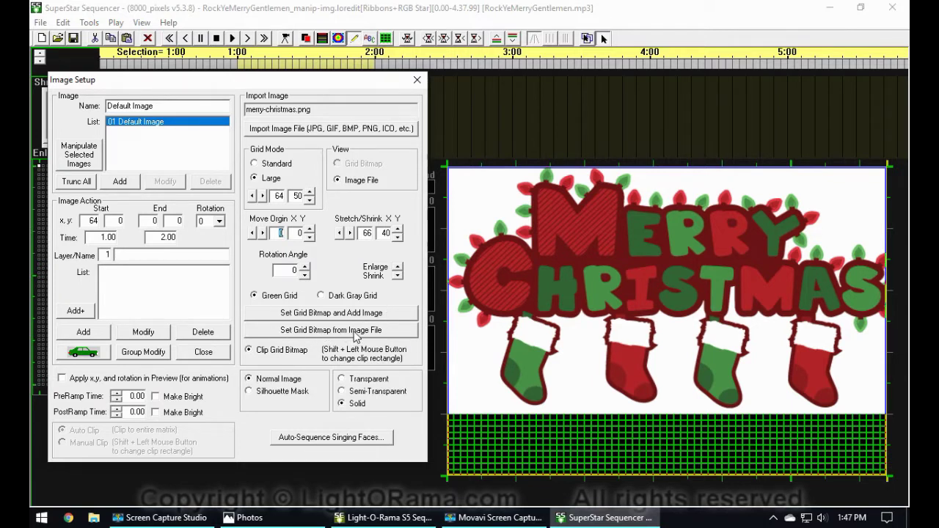
pyautogui.click(356, 332)
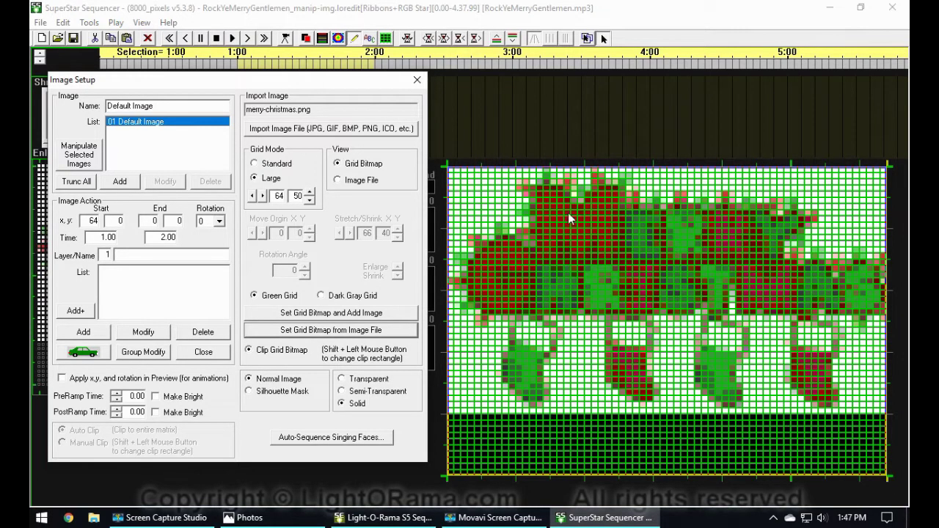
# - Paint a grid cell inside the letter M full red, and repaint it with a darker red of 60
pyautogui.moveTo(363, 82); pyautogui.dragTo(248, 131)
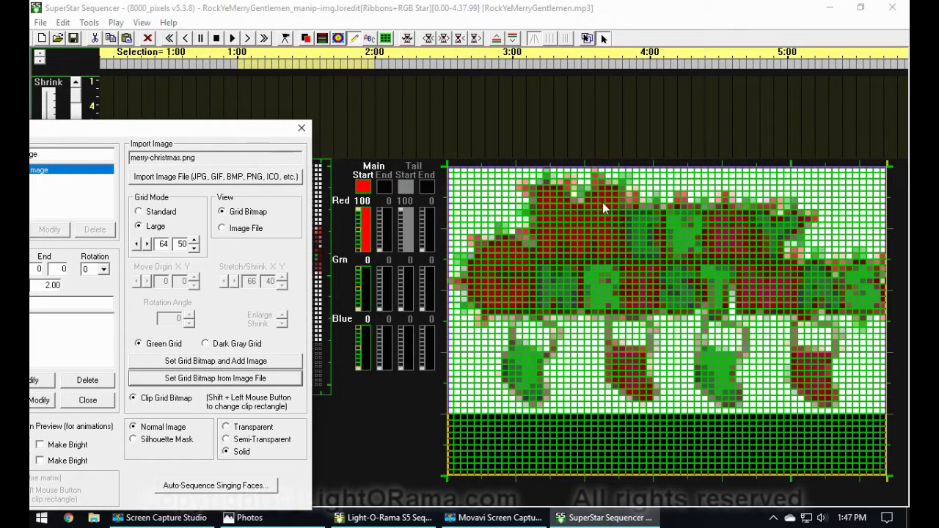
pyautogui.click(552, 203)
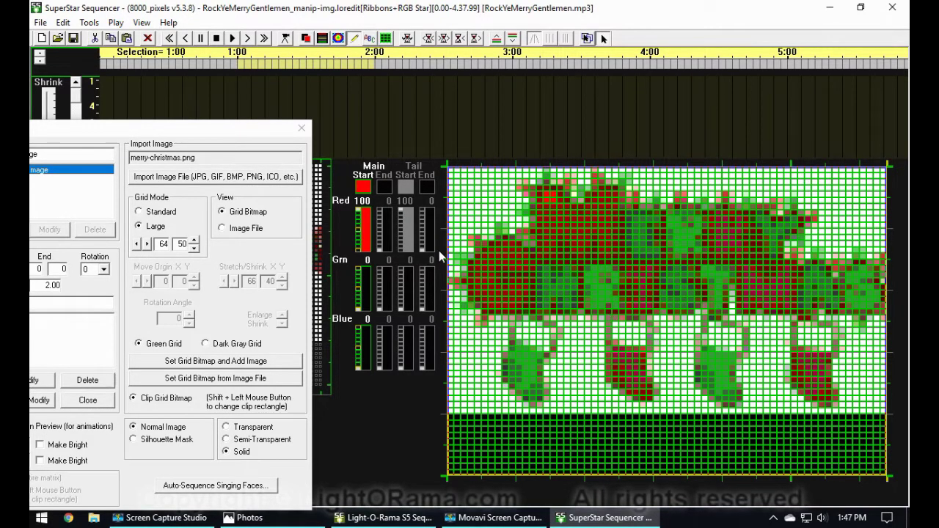
pyautogui.click(550, 213)
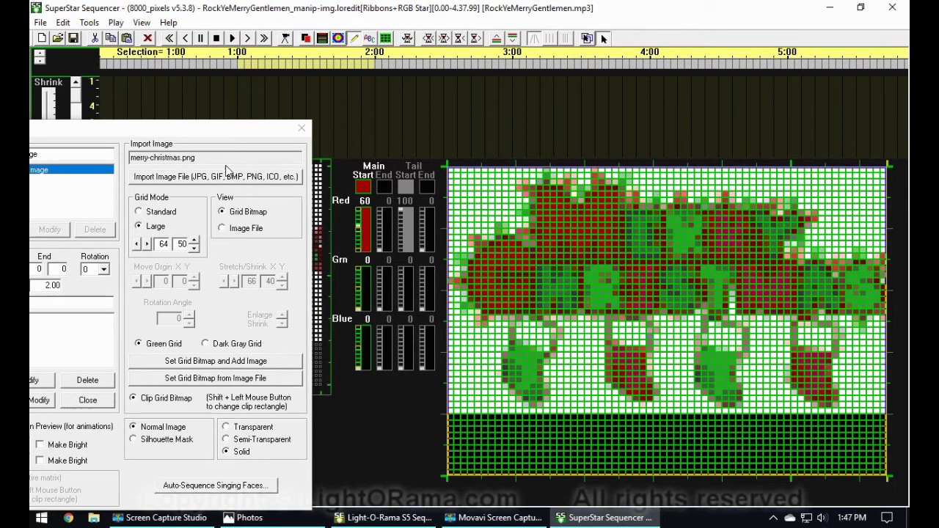
# - Move the Image Setup window out of the way to view both the tree preview and the grid bitmap
pyautogui.moveTo(201, 135); pyautogui.dragTo(331, 94)
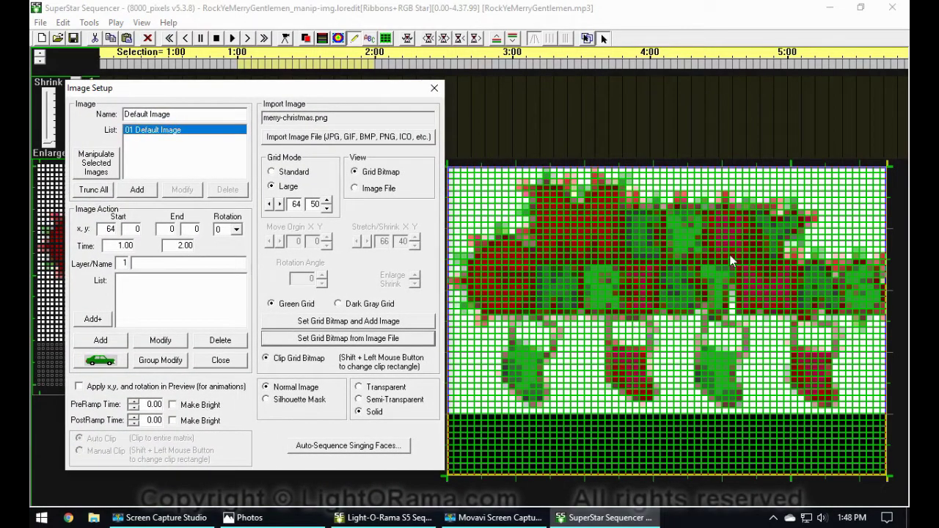
pyautogui.moveTo(328, 90); pyautogui.dragTo(482, 414)
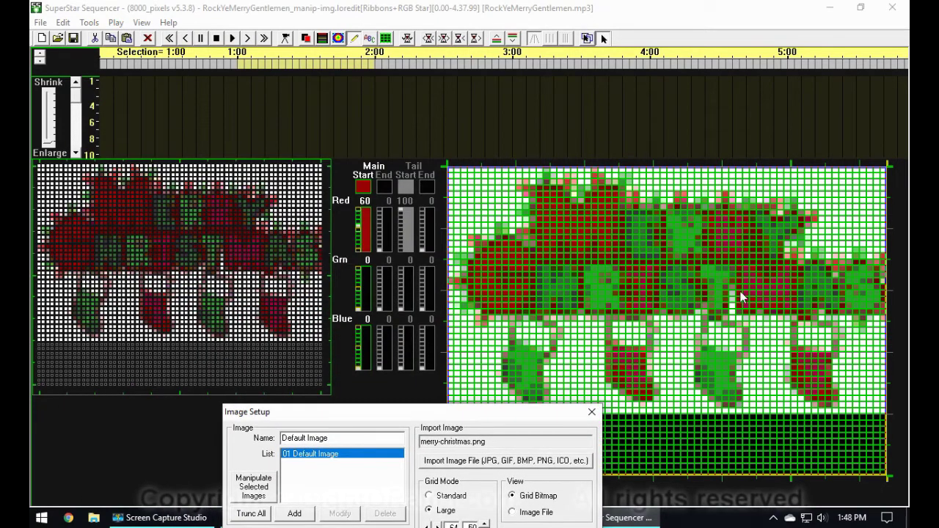
# - Switch the grid bitmap to dark gray grid lines, with the Image Setup window placed clear of the bitmap
pyautogui.moveTo(481, 411); pyautogui.dragTo(319, 94)
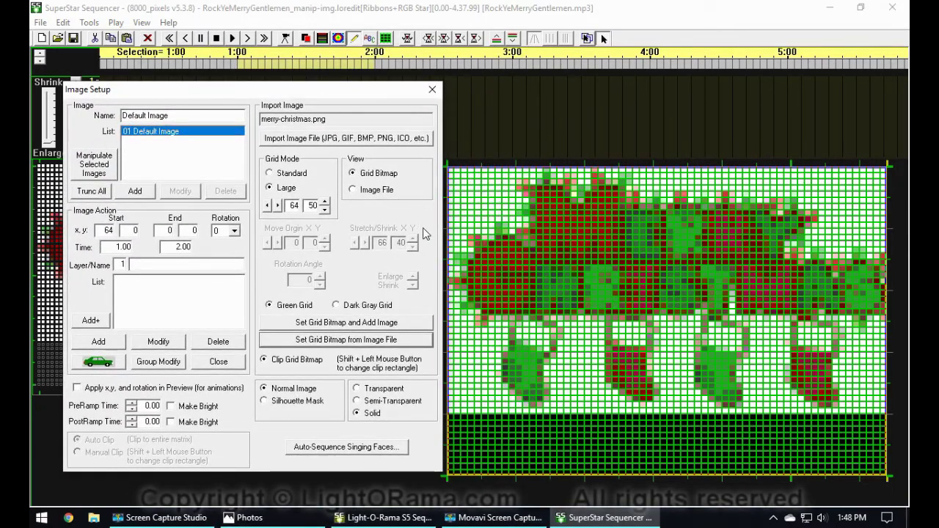
pyautogui.click(366, 308)
pyautogui.moveTo(297, 95); pyautogui.dragTo(345, 86)
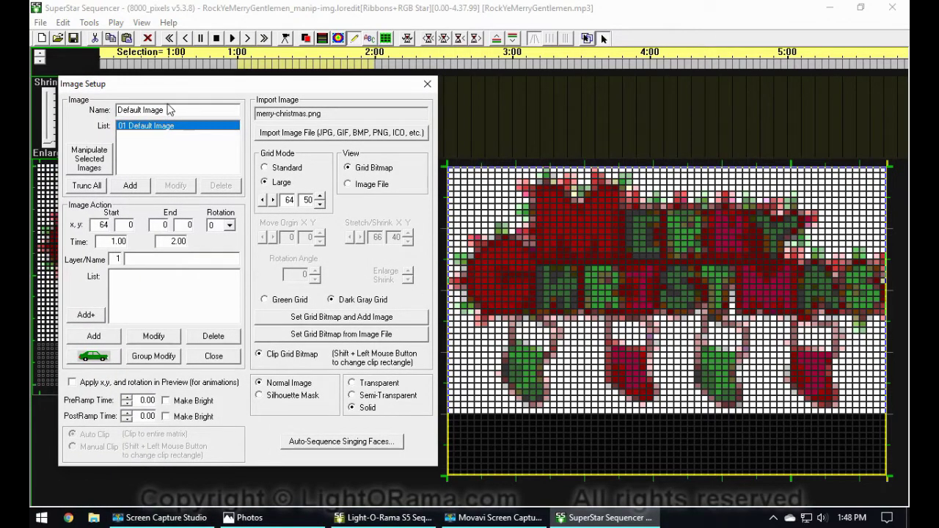
# - Name the image merry-christmas and add it to the image list
pyautogui.moveTo(173, 110); pyautogui.dragTo(53, 101)
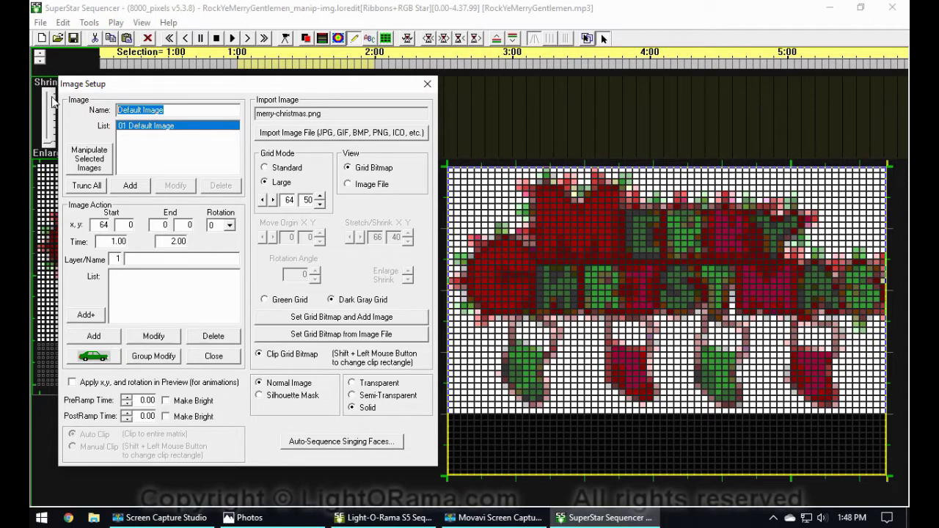
pyautogui.write('merry-christmas')
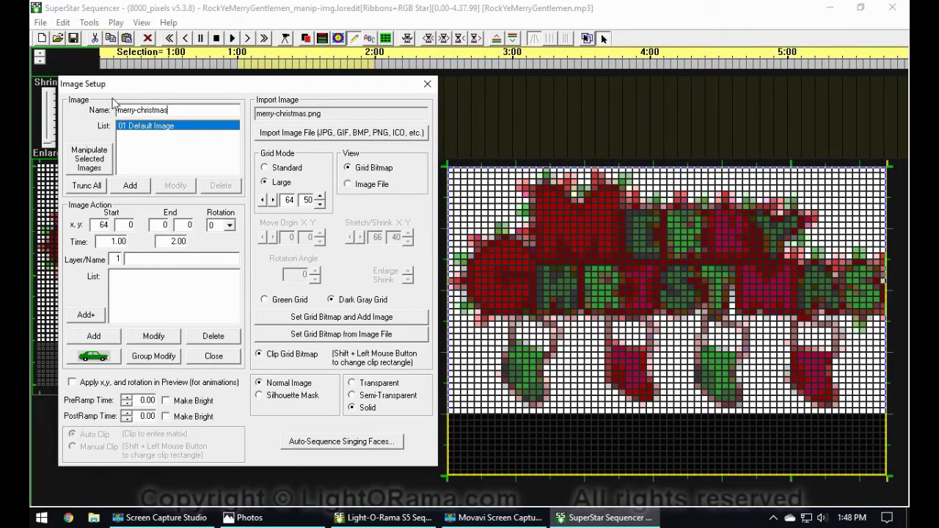
pyautogui.click(130, 185)
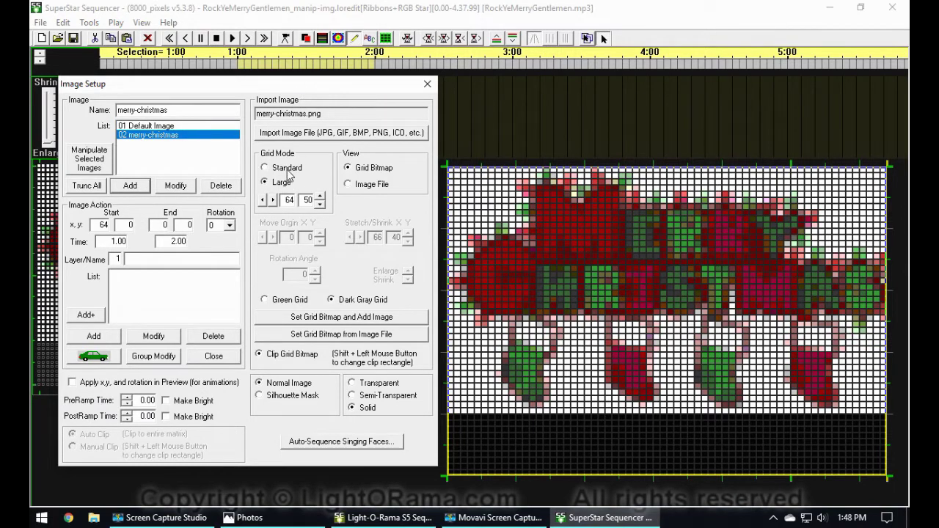
# - Switch the grid mode to Standard and view the image on both the tree preview and the grid
pyautogui.click(288, 168)
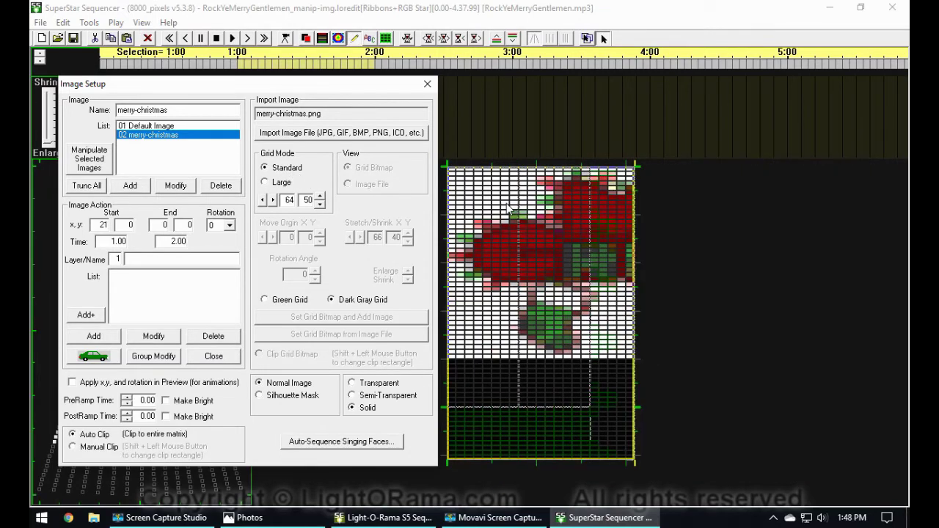
pyautogui.moveTo(329, 87); pyautogui.dragTo(812, 71)
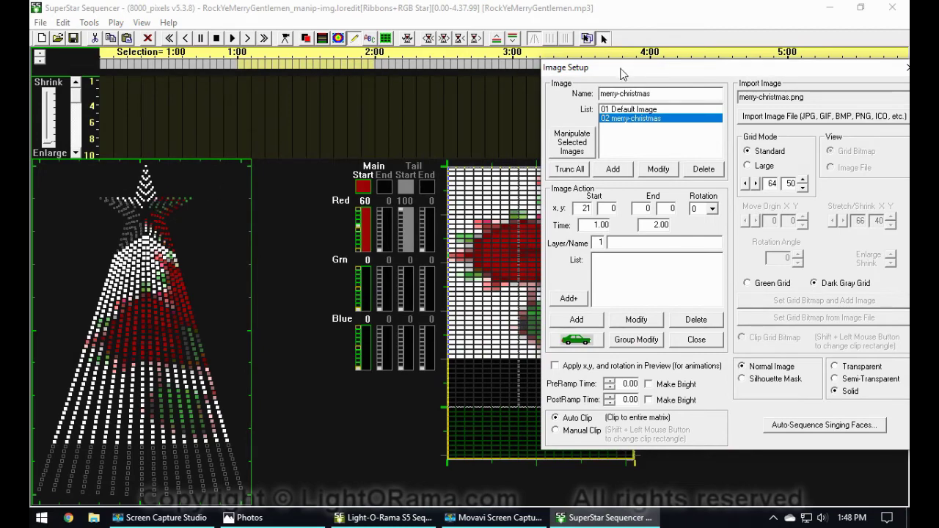
pyautogui.moveTo(620, 67); pyautogui.dragTo(150, 40)
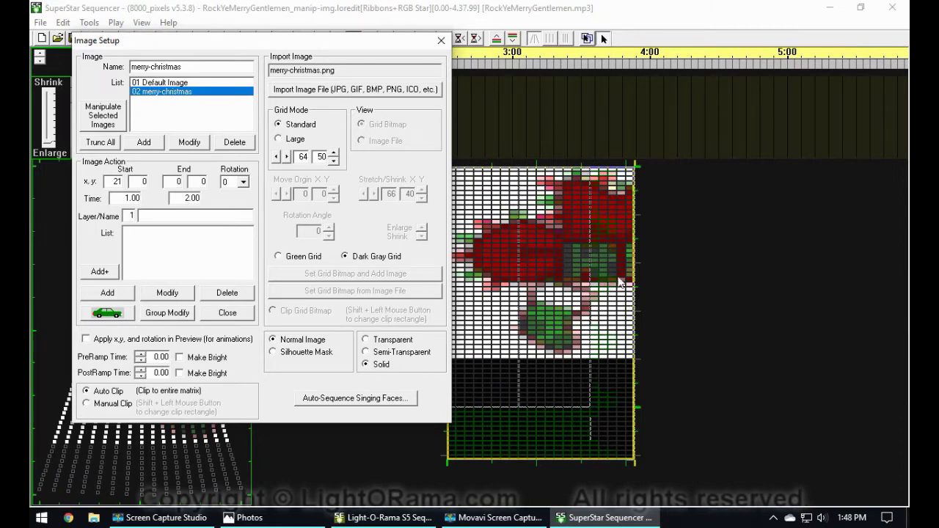
pyautogui.moveTo(345, 46); pyautogui.dragTo(322, 51)
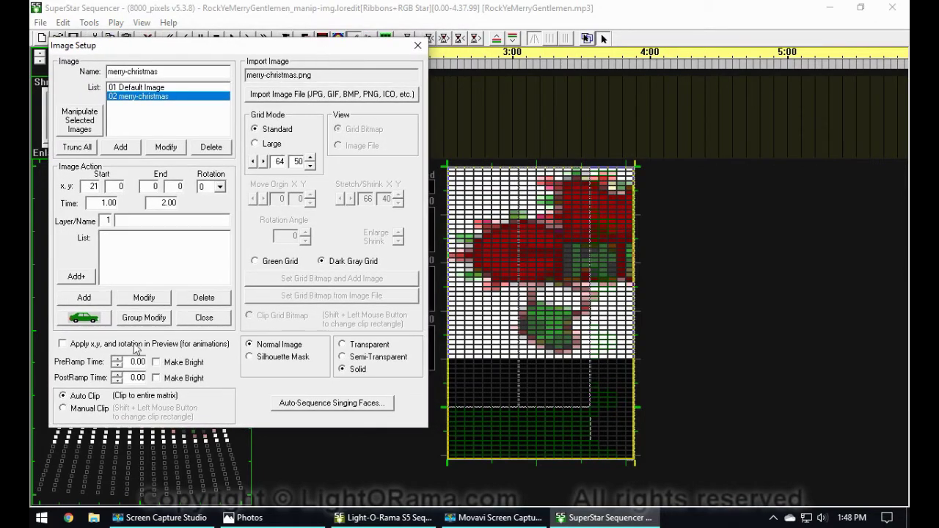
# - Enable manual clipping and draw the clip rectangle around the tree area of the grid, leaving out the star
pyautogui.click(84, 415)
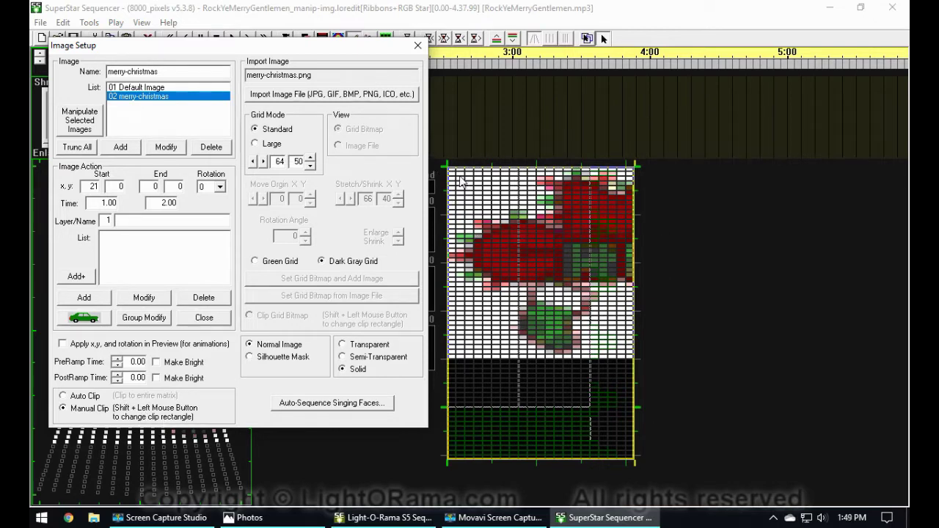
pyautogui.moveTo(450, 182); pyautogui.dragTo(591, 407)
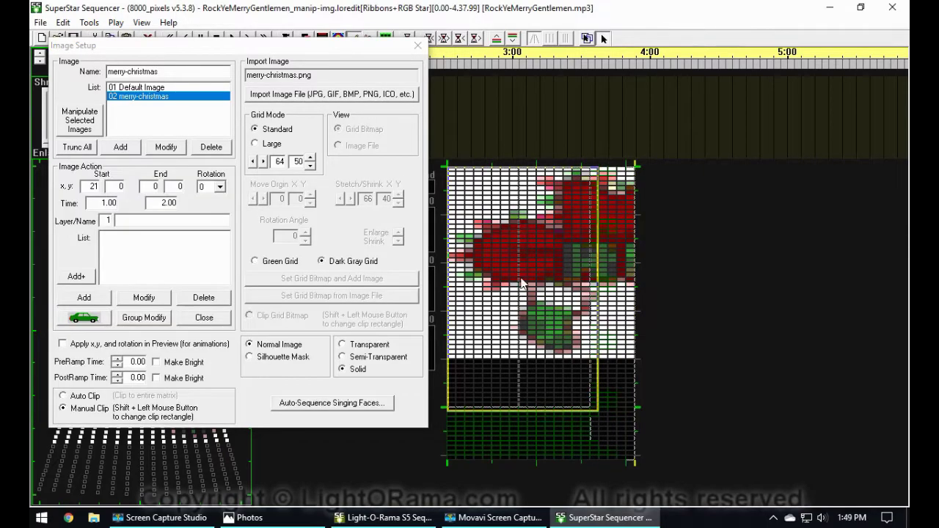
pyautogui.moveTo(450, 176); pyautogui.dragTo(588, 407)
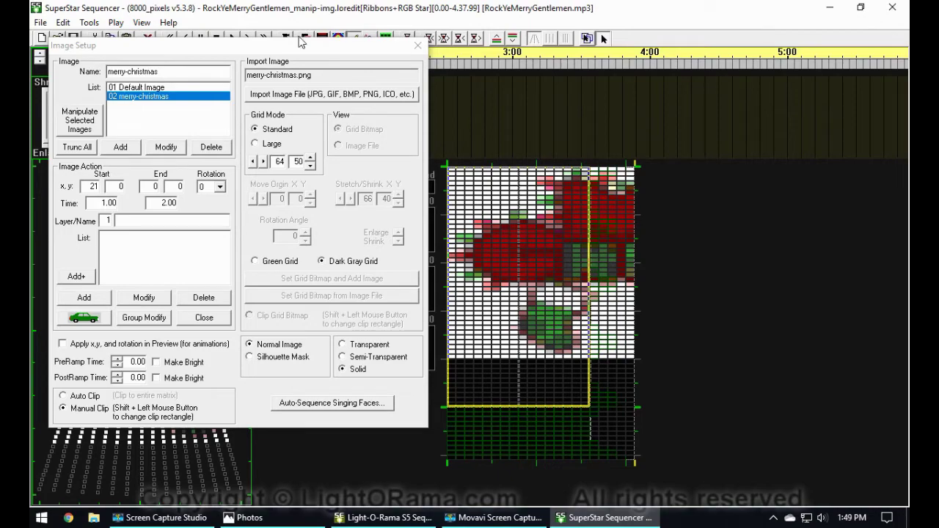
# - Add an image action from time 1.00 to 5.65 with start x 16 and end x -64
pyautogui.moveTo(290, 50); pyautogui.dragTo(312, 97)
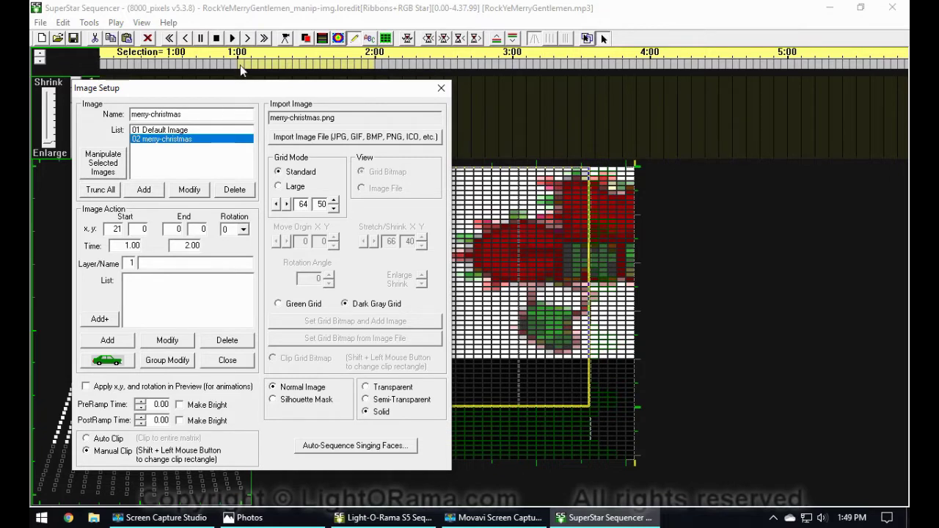
pyautogui.moveTo(240, 64); pyautogui.dragTo(872, 68)
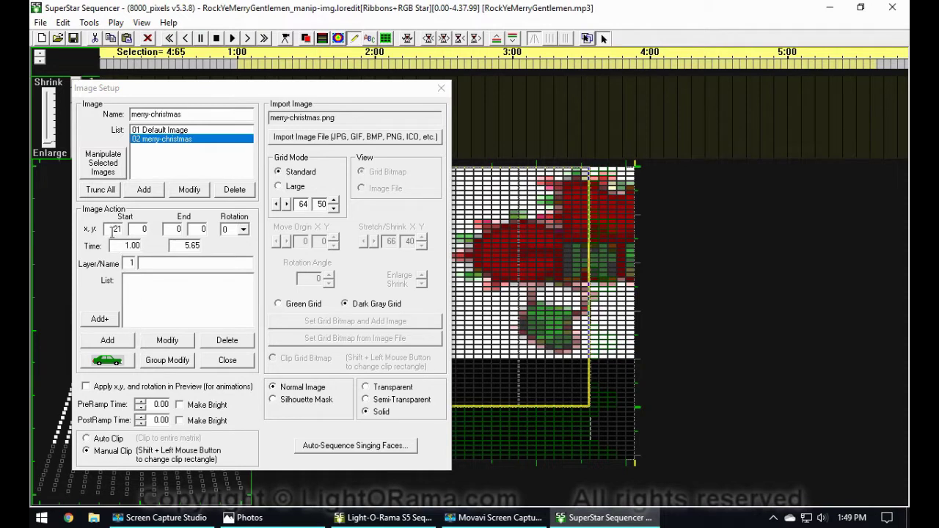
pyautogui.moveTo(116, 229); pyautogui.dragTo(131, 232)
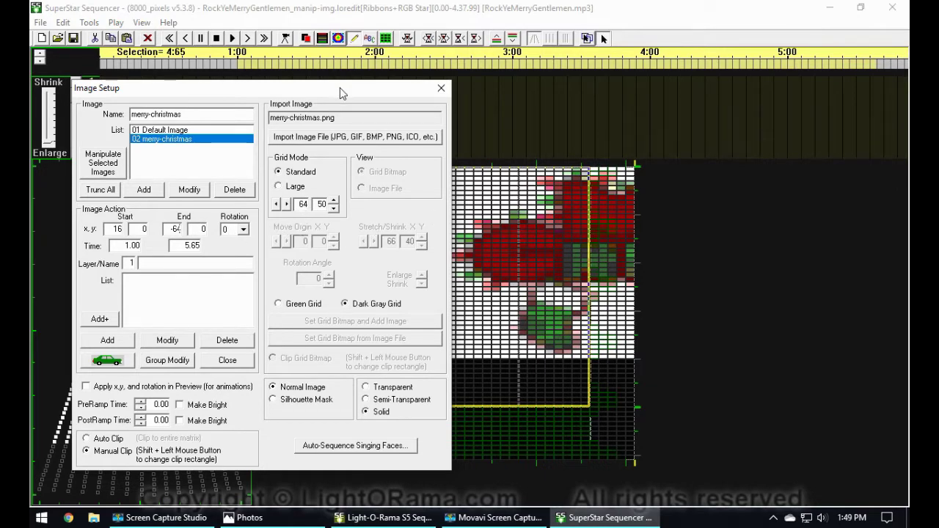
pyautogui.moveTo(339, 88); pyautogui.dragTo(293, 91)
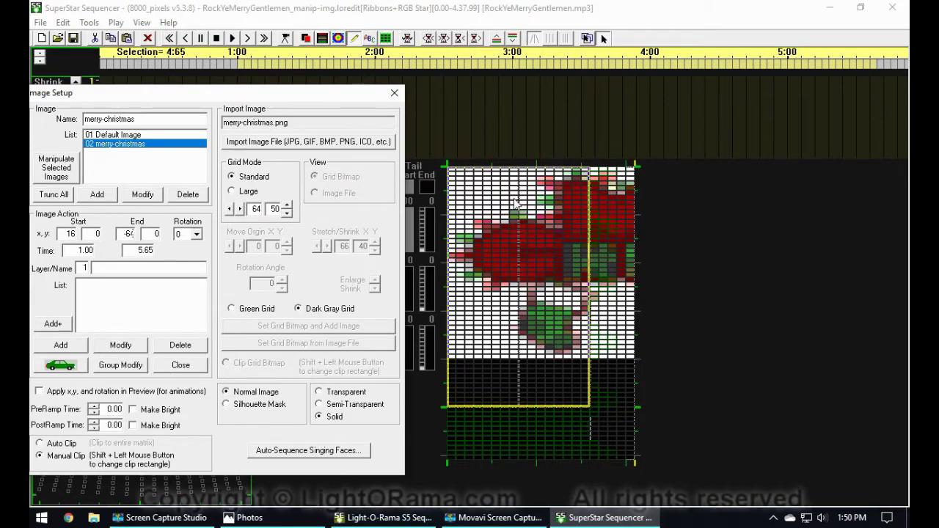
pyautogui.moveTo(318, 97); pyautogui.dragTo(768, 79)
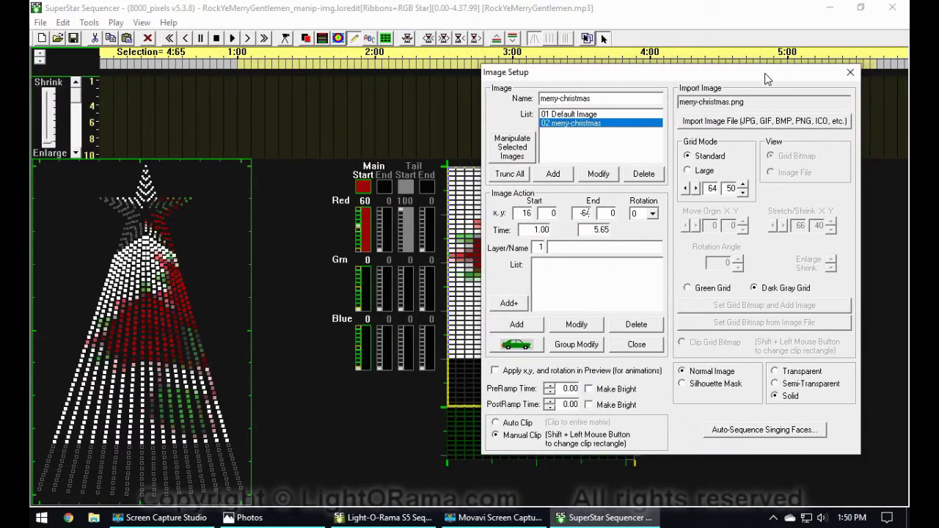
pyautogui.click(528, 327)
# - Play the sequence to watch the image scroll across the tree preview
pyautogui.moveTo(588, 77); pyautogui.dragTo(583, 146)
pyautogui.click(231, 39)
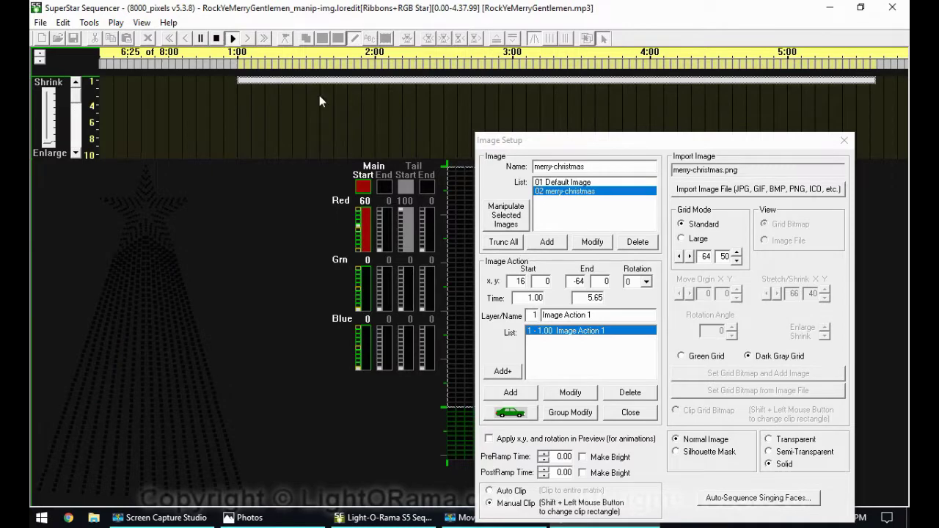
pyautogui.moveTo(552, 141); pyautogui.dragTo(420, 87)
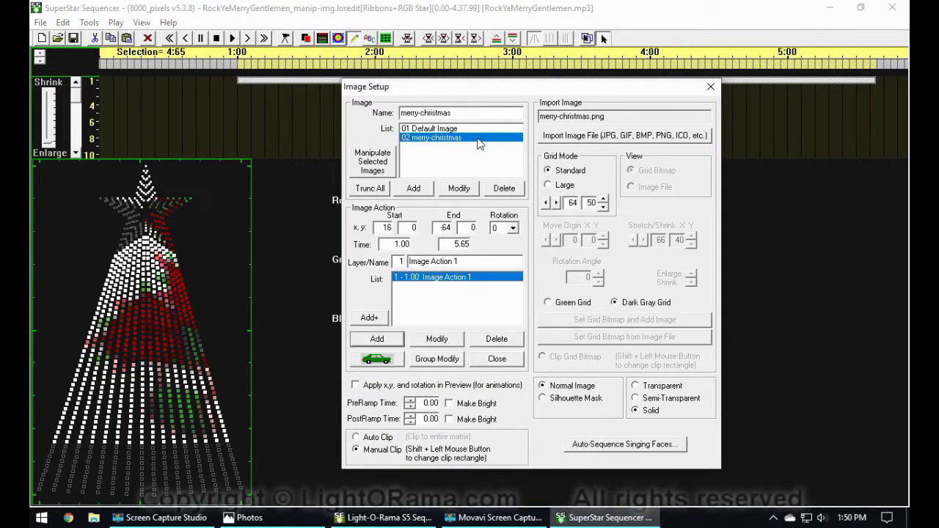
# - Try the opposite scroll direction by modifying the action to start x -64 and end x 16, and play it
pyautogui.moveTo(515, 91); pyautogui.dragTo(511, 112)
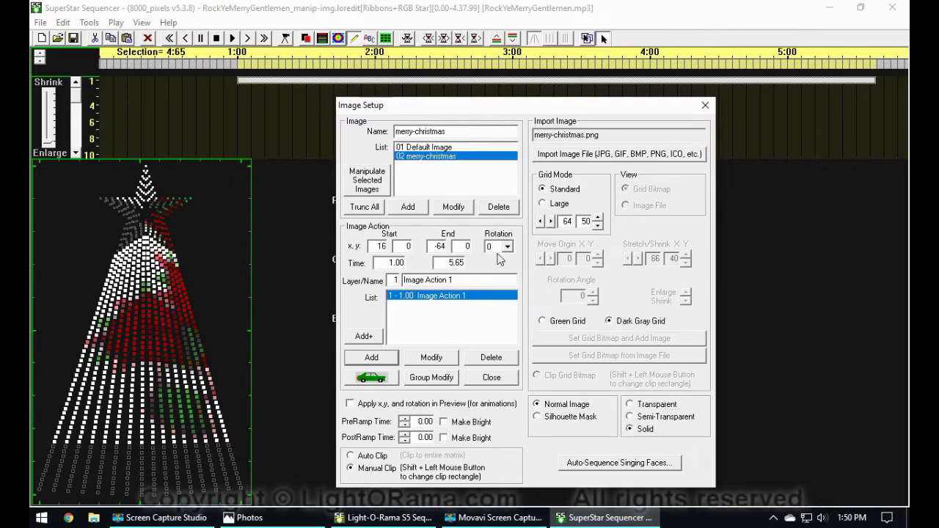
pyautogui.moveTo(372, 247); pyautogui.dragTo(399, 251)
pyautogui.write('-64')
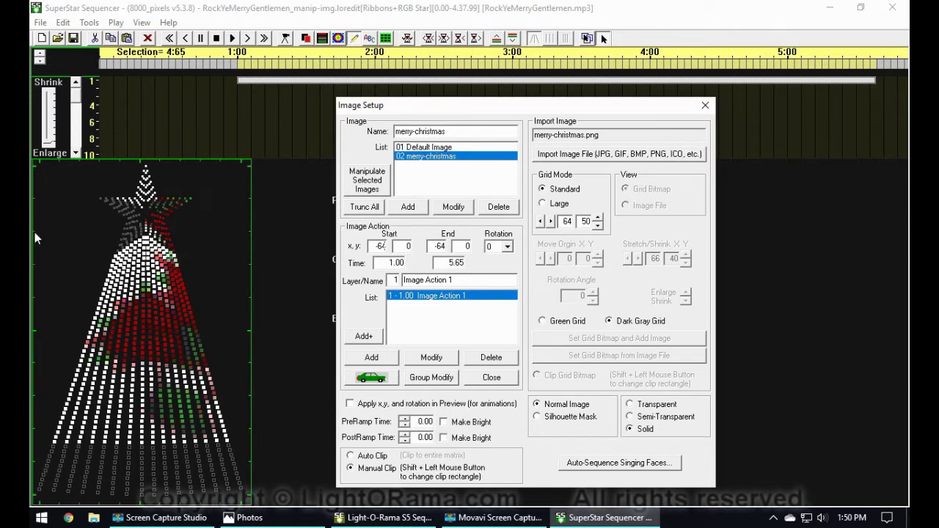
pyautogui.moveTo(436, 247); pyautogui.dragTo(453, 251)
pyautogui.write('16')
pyautogui.click(433, 360)
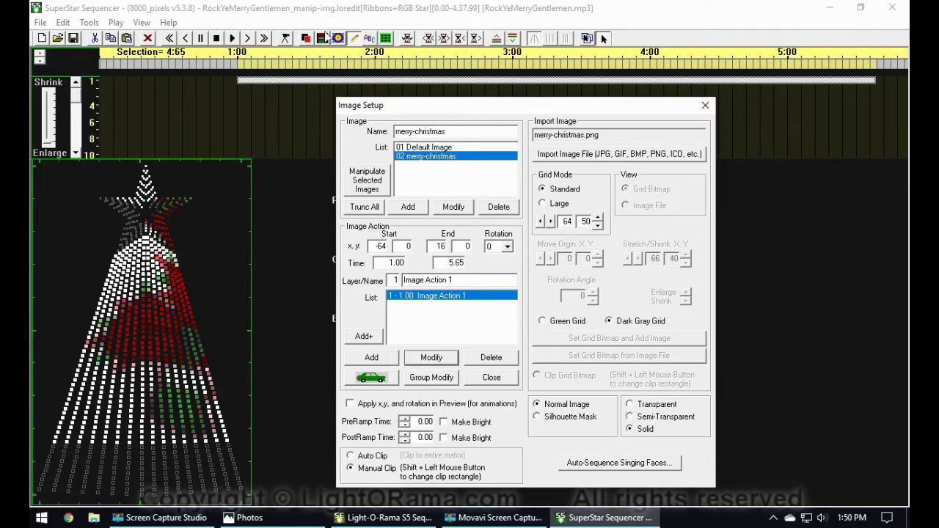
pyautogui.click(234, 39)
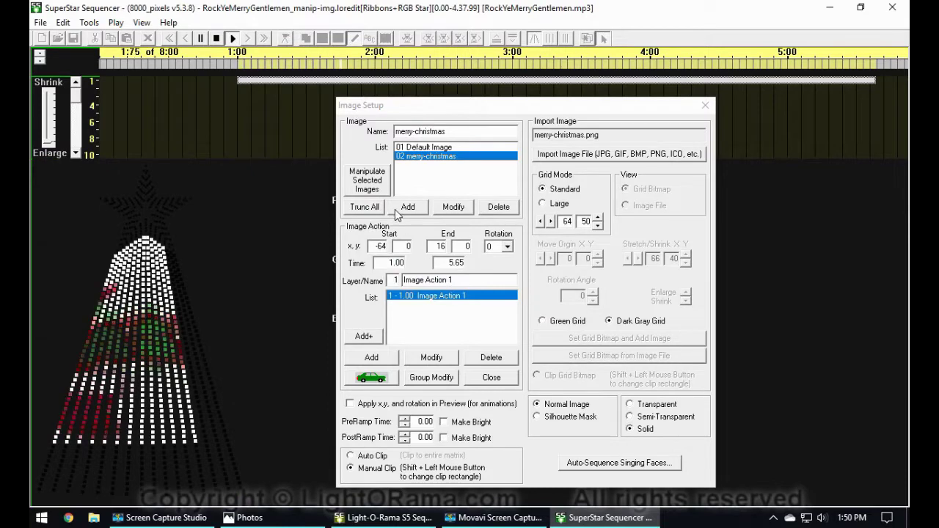
pyautogui.click(216, 39)
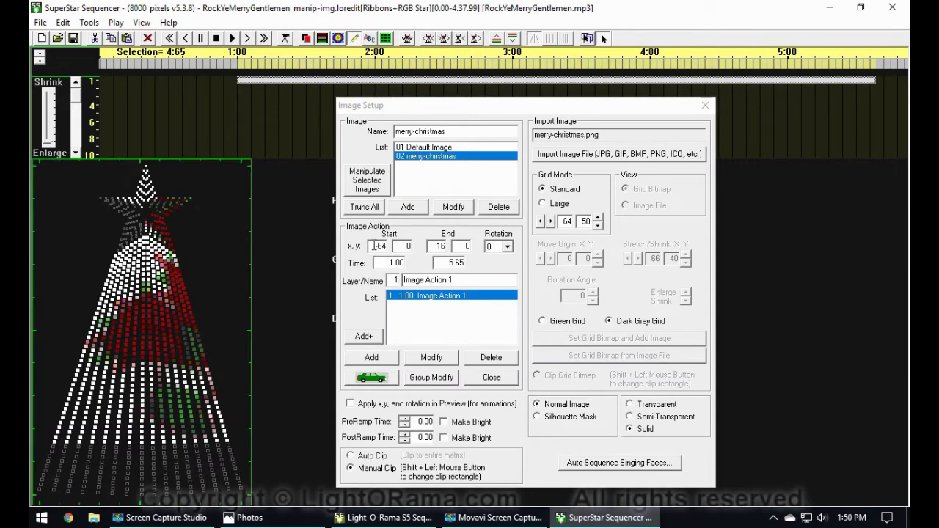
# - Modify the image action to use start x 16 and end x -64
pyautogui.doubleClick(373, 247)
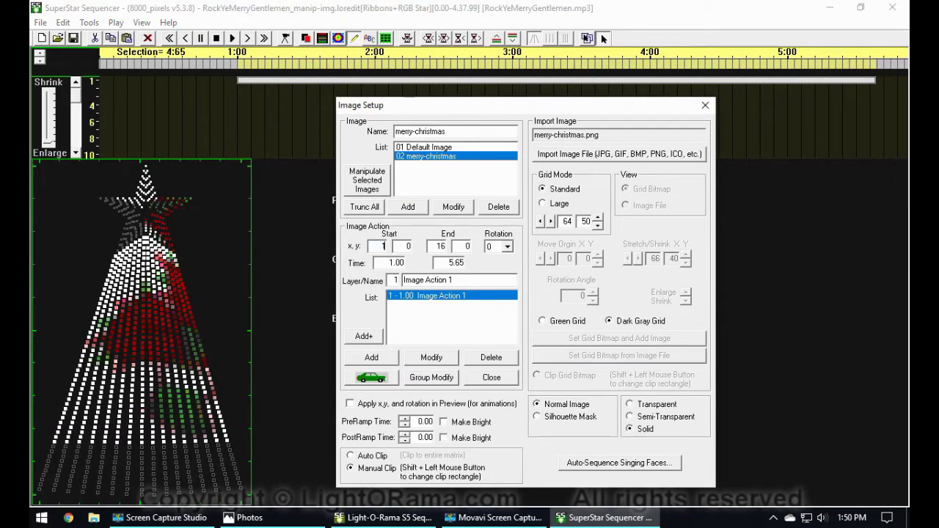
pyautogui.doubleClick(441, 246)
pyautogui.click(430, 356)
# - Switch the grid mode to Large and clear the grid bitmap
pyautogui.moveTo(562, 114); pyautogui.dragTo(284, 110)
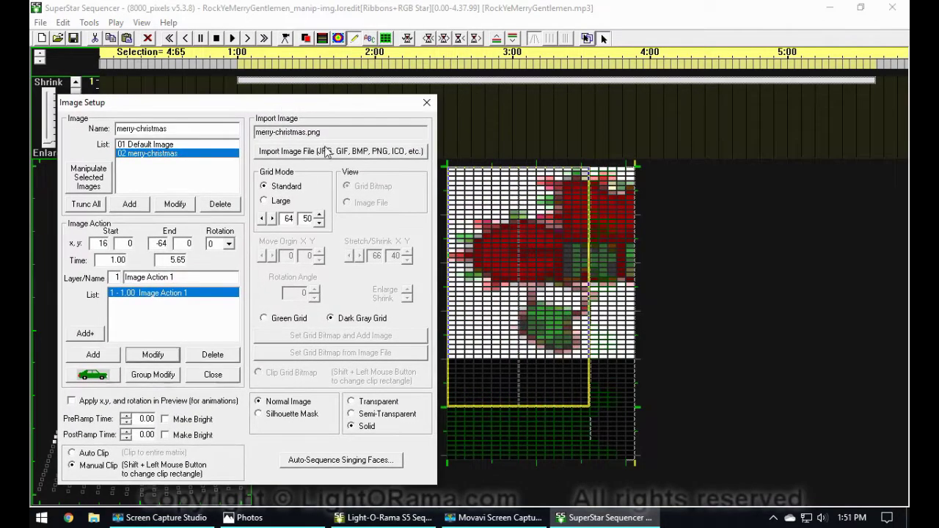
pyautogui.click(281, 201)
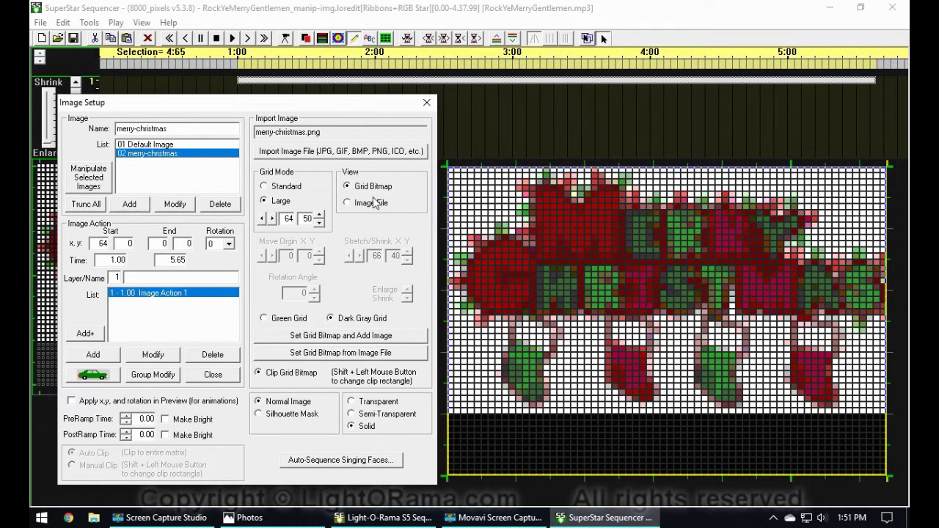
pyautogui.keyDown('ctrl'); pyautogui.rightClick(748, 336); pyautogui.keyUp('ctrl')
pyautogui.click(509, 296)
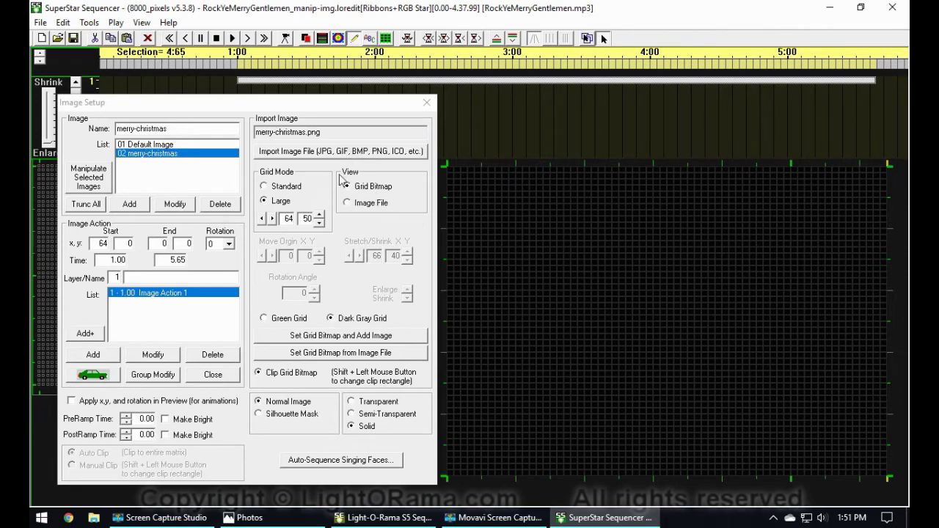
# - Browse the Pictures folder for an image file to import and preview spinning_tree.gif in Photos
pyautogui.press('F10')
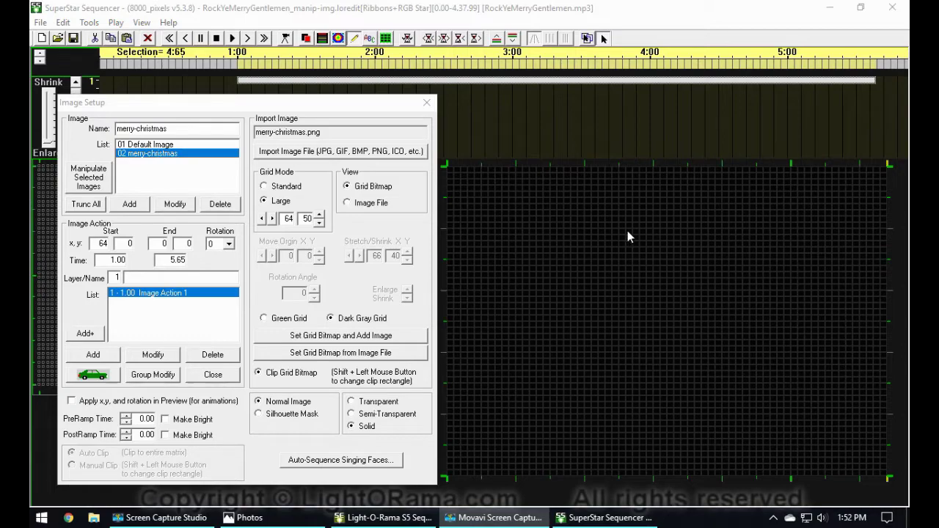
pyautogui.click(408, 145)
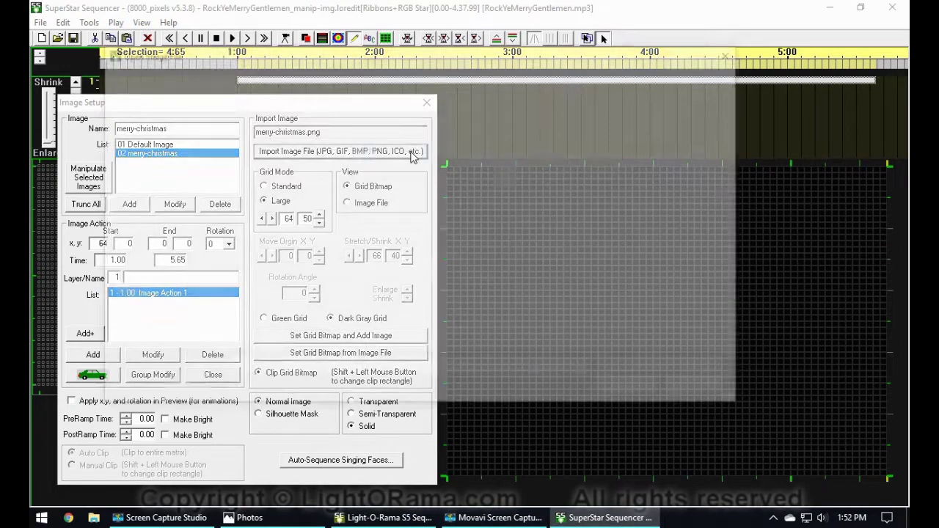
pyautogui.scroll(-10, 587, 299)
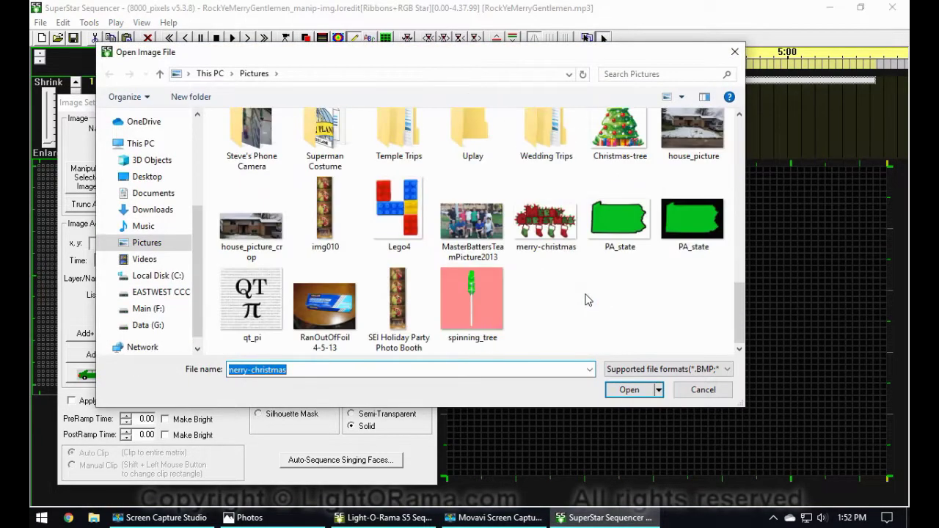
pyautogui.click(250, 517)
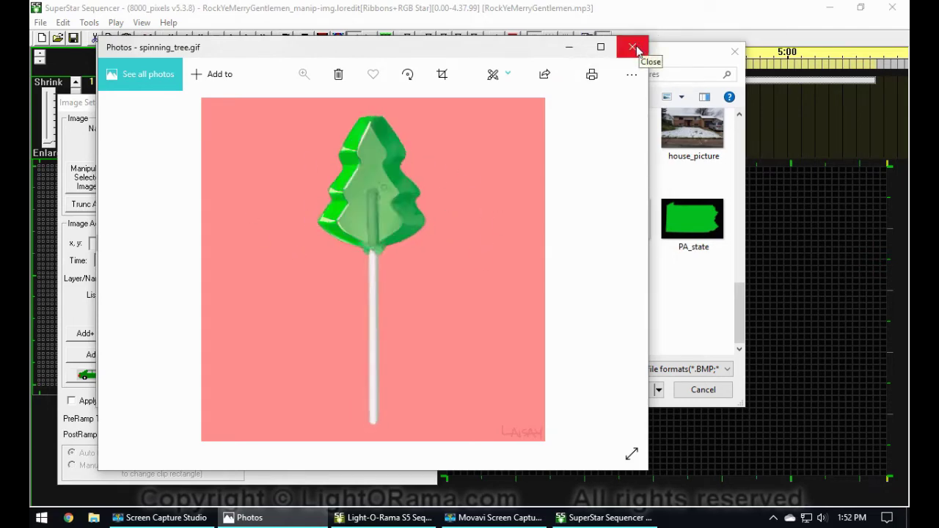
pyautogui.click(567, 53)
# - Import spinning_tree.gif, choosing Image Number 1 as the image to open from the multi-image file
pyautogui.click(464, 307)
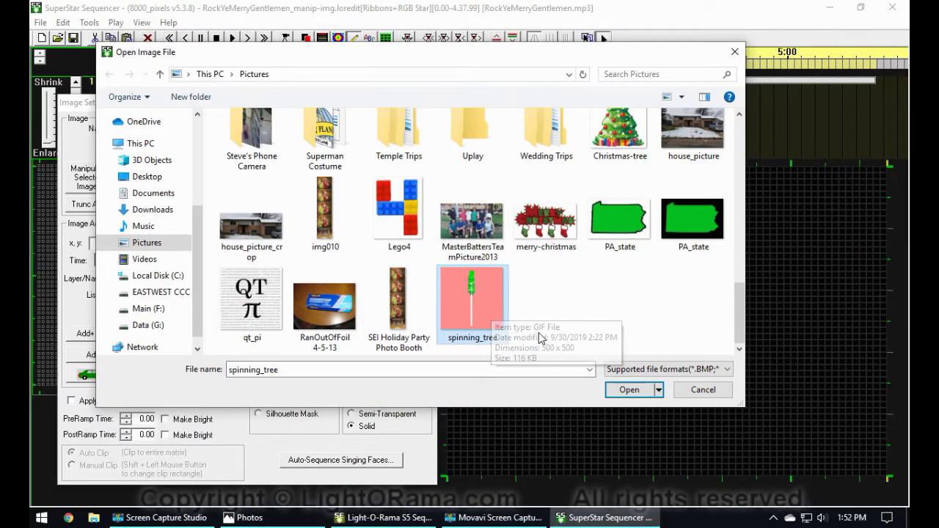
pyautogui.click(643, 391)
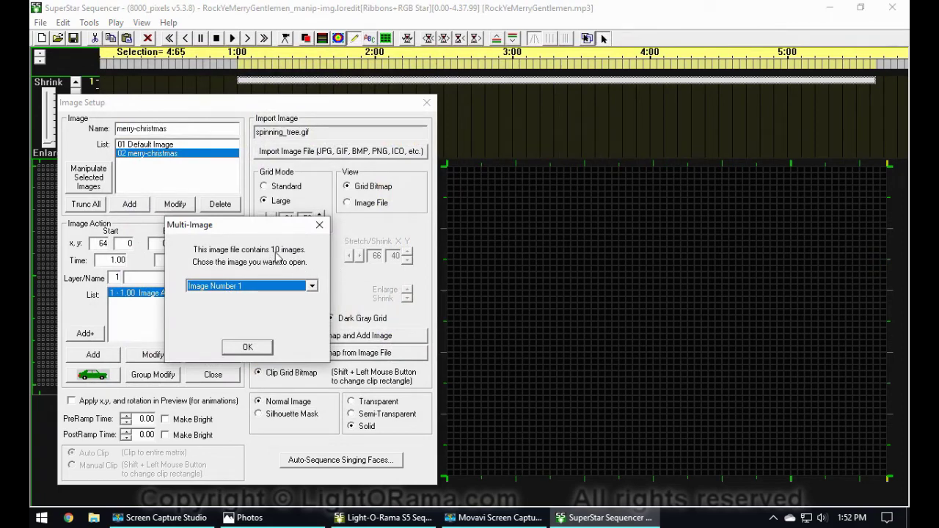
pyautogui.click(282, 288)
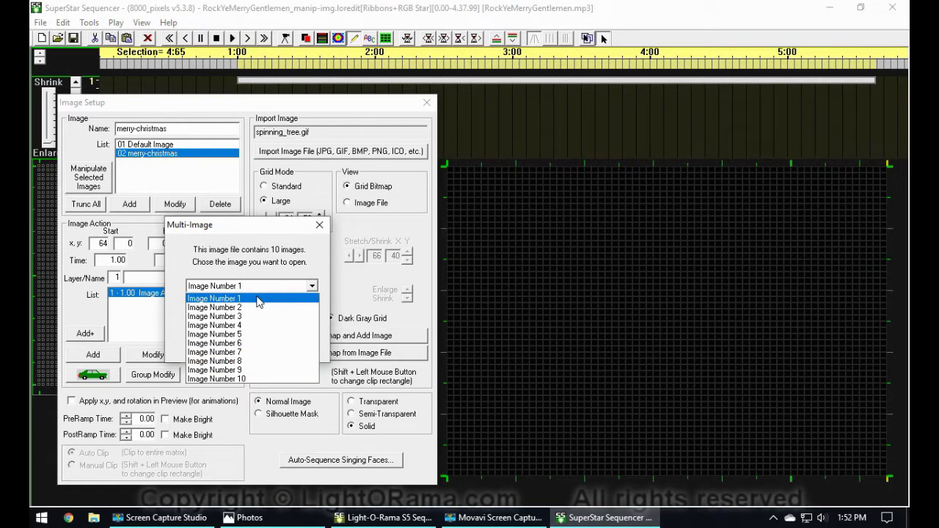
pyautogui.click(258, 300)
pyautogui.click(247, 346)
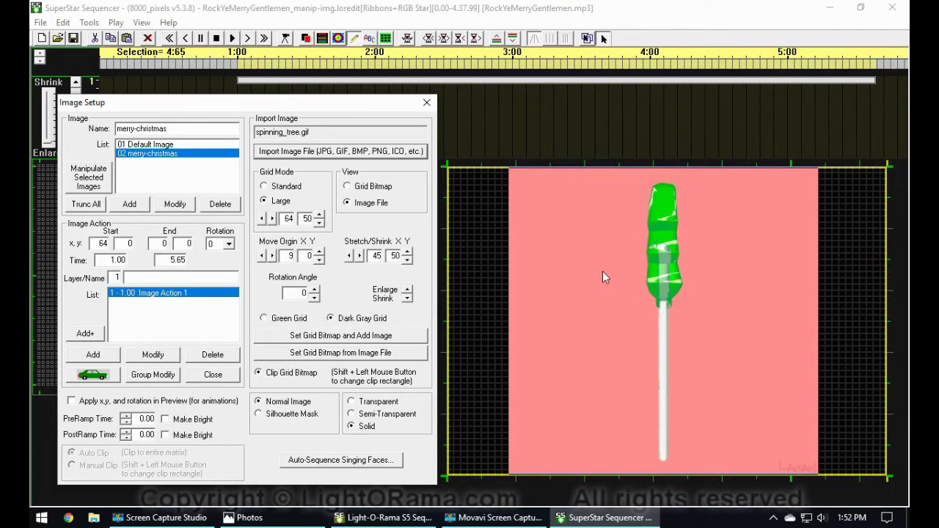
# - Shift the imported image sideways in the grid by setting its X origin to -14
pyautogui.click(262, 256)
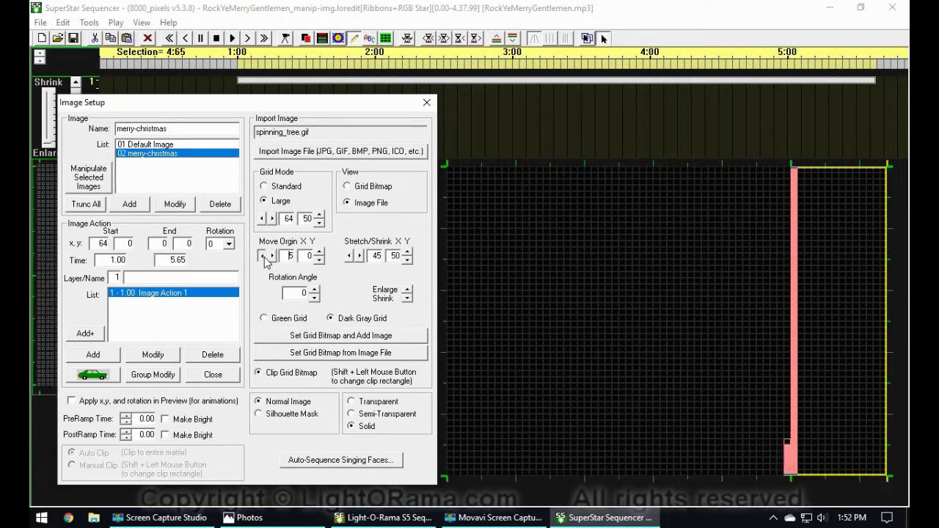
pyautogui.click(265, 258)
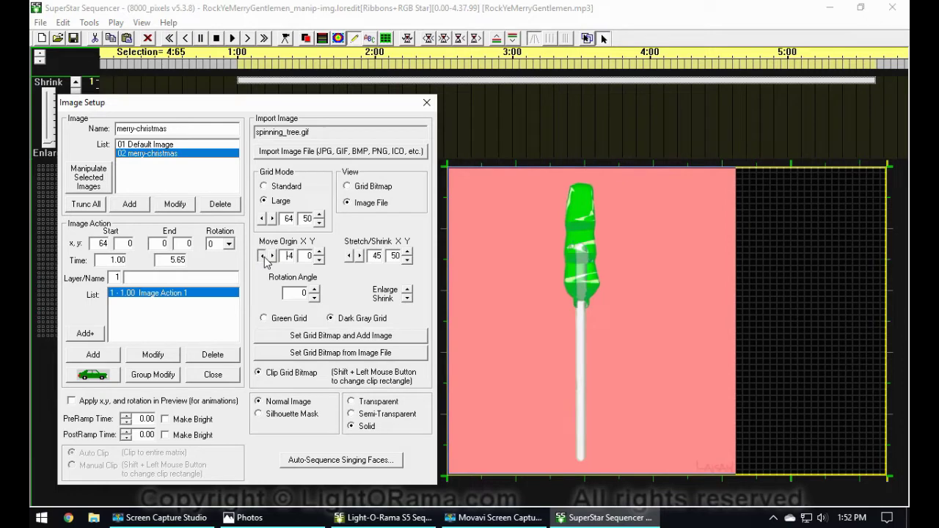
pyautogui.click(262, 256)
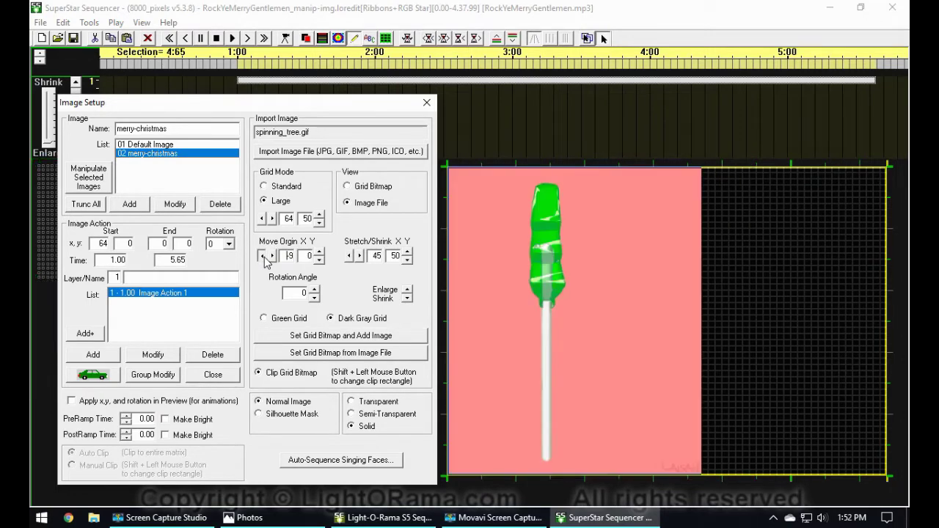
pyautogui.click(263, 256)
pyautogui.click(262, 257)
pyautogui.click(263, 257)
pyautogui.click(263, 257)
pyautogui.doubleClick(281, 255)
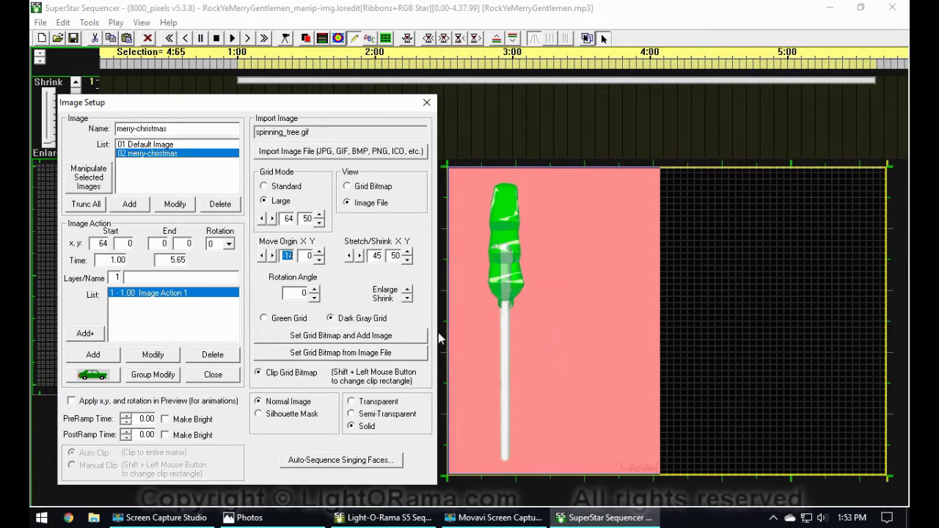
# - Set the grid bitmap from the GIF's first frame, add it to the image list, and uncover the image preview
pyautogui.click(394, 338)
pyautogui.moveTo(258, 104)
pyautogui.mouseDown()
pyautogui.moveTo(452, 110)
pyautogui.moveTo(566, 101)
pyautogui.mouseUp()
pyautogui.moveTo(394, 107); pyautogui.dragTo(137, 107)
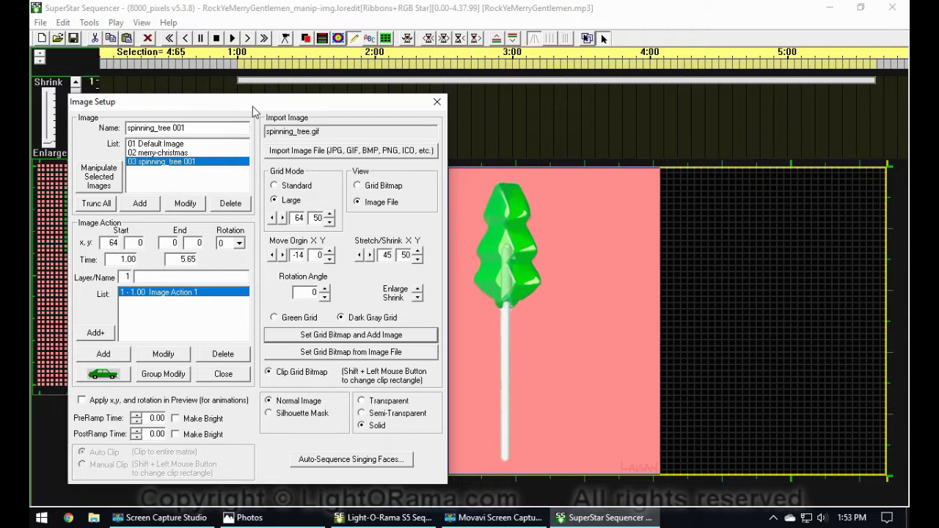
pyautogui.moveTo(258, 103); pyautogui.dragTo(228, 98)
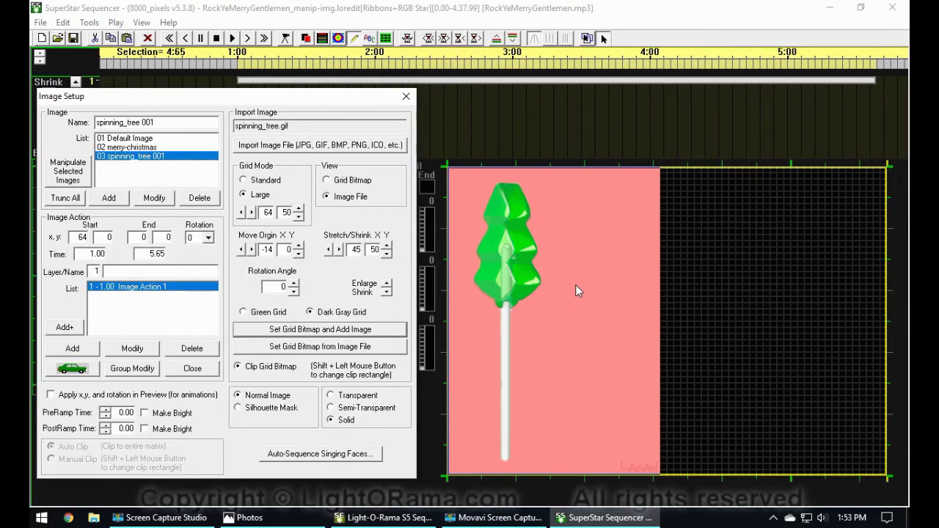
# - Set the grid bitmap and add an image for each remaining GIF frame, spinning_tree 002 through 010
pyautogui.click(357, 331)
pyautogui.click(356, 332)
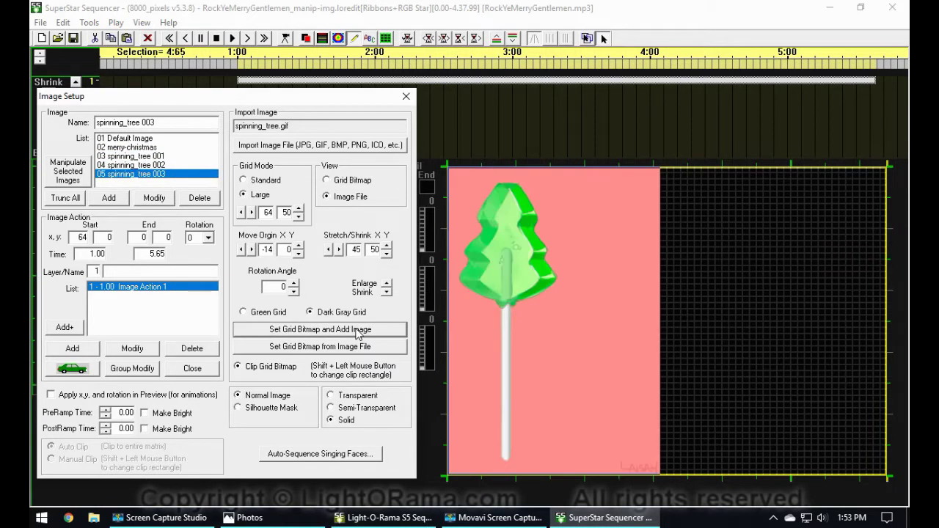
pyautogui.click(356, 332)
pyautogui.click(356, 332)
pyautogui.click(357, 332)
pyautogui.click(356, 332)
pyautogui.click(357, 332)
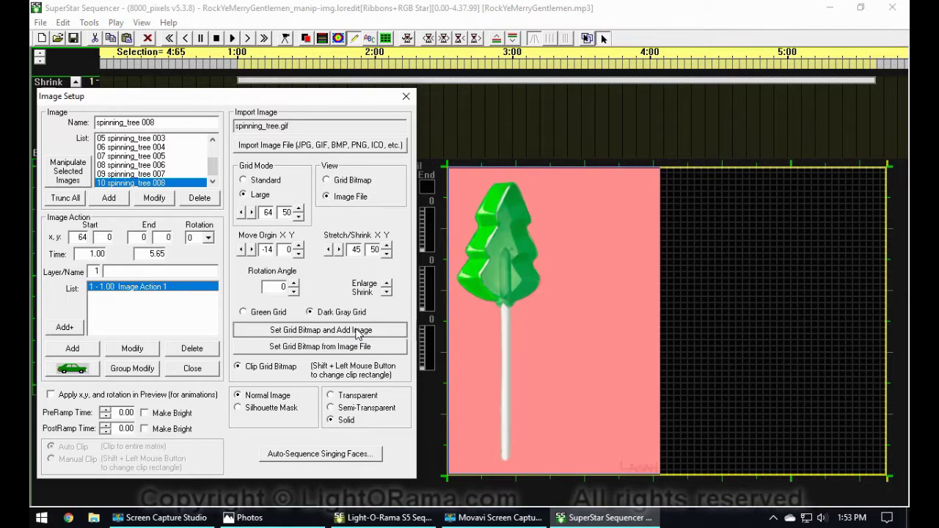
pyautogui.click(357, 332)
pyautogui.click(356, 332)
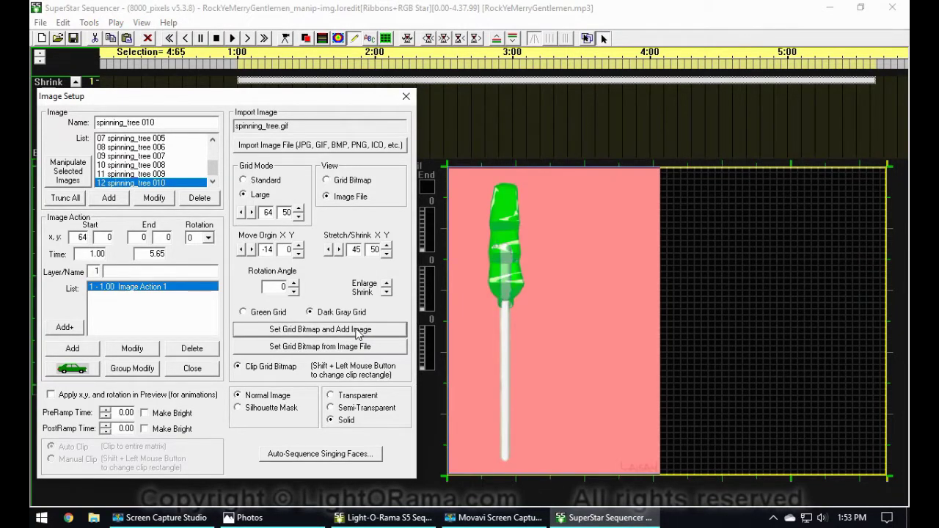
# - Add three extra frames that repeat spinning_tree 001 to 003, and delete these duplicates from the image list
pyautogui.click(383, 330)
pyautogui.click(380, 332)
pyautogui.click(382, 332)
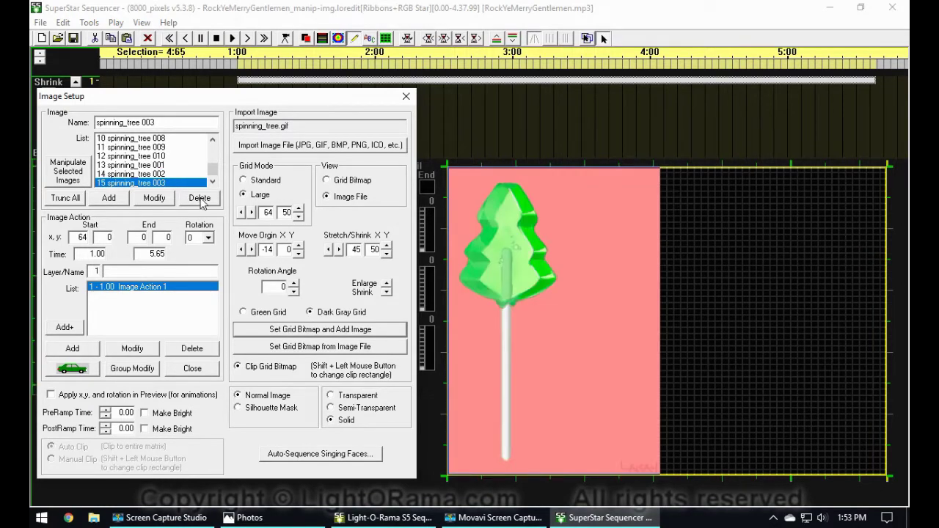
pyautogui.click(200, 198)
pyautogui.click(199, 198)
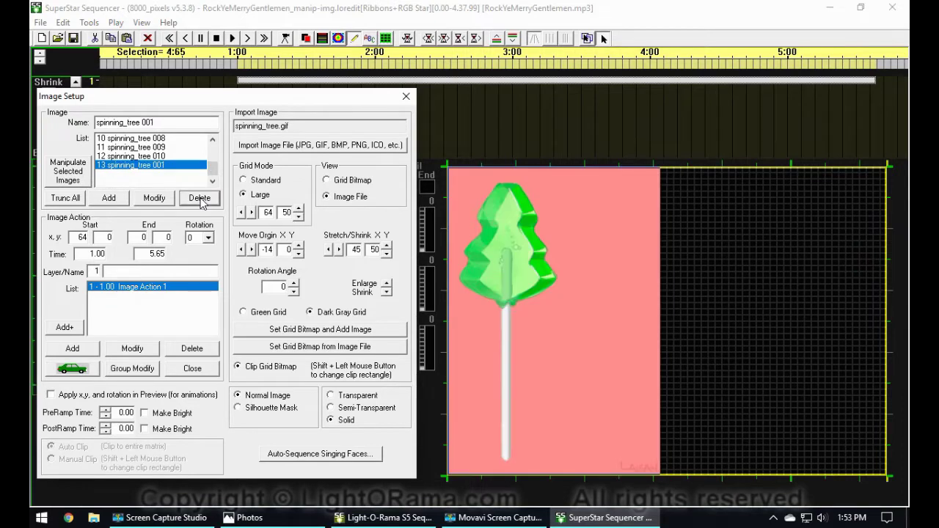
pyautogui.click(199, 198)
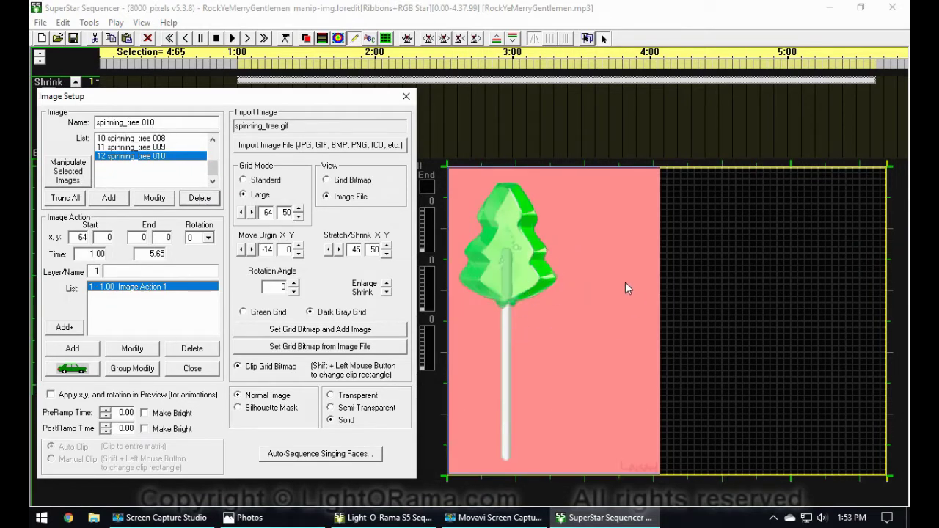
# - Step through the spinning_tree images in the list to examine the grid bitmap of each frame
pyautogui.scroll(7, 171, 150)
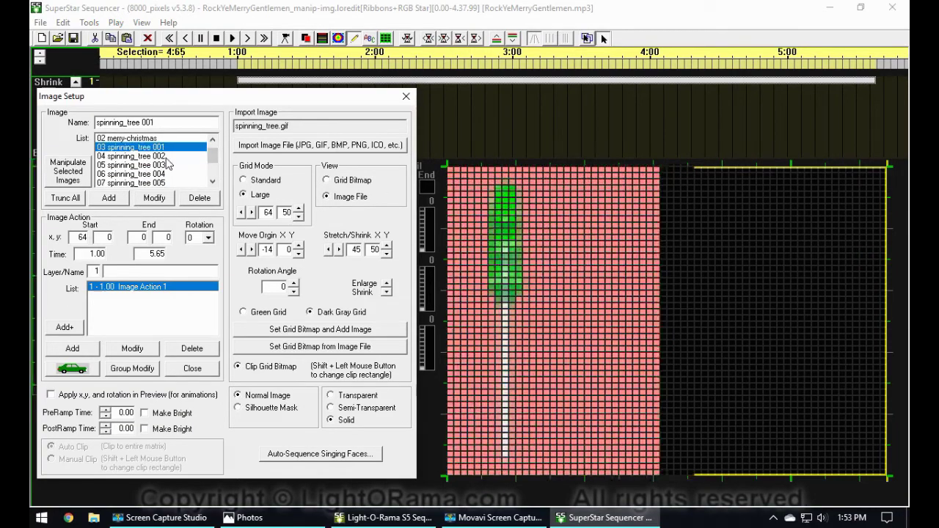
pyautogui.click(168, 183)
pyautogui.moveTo(214, 100)
pyautogui.mouseDown()
pyautogui.moveTo(345, 100)
pyautogui.moveTo(227, 109)
pyautogui.mouseUp()
pyautogui.click(235, 175)
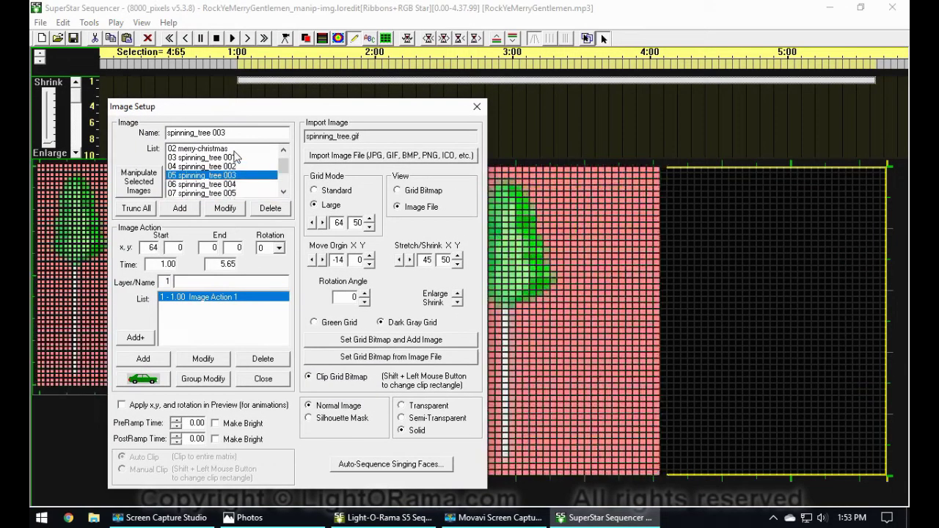
pyautogui.click(237, 183)
pyautogui.scroll(-2, 287, 187)
pyautogui.click(250, 193)
pyautogui.moveTo(276, 110); pyautogui.dragTo(221, 99)
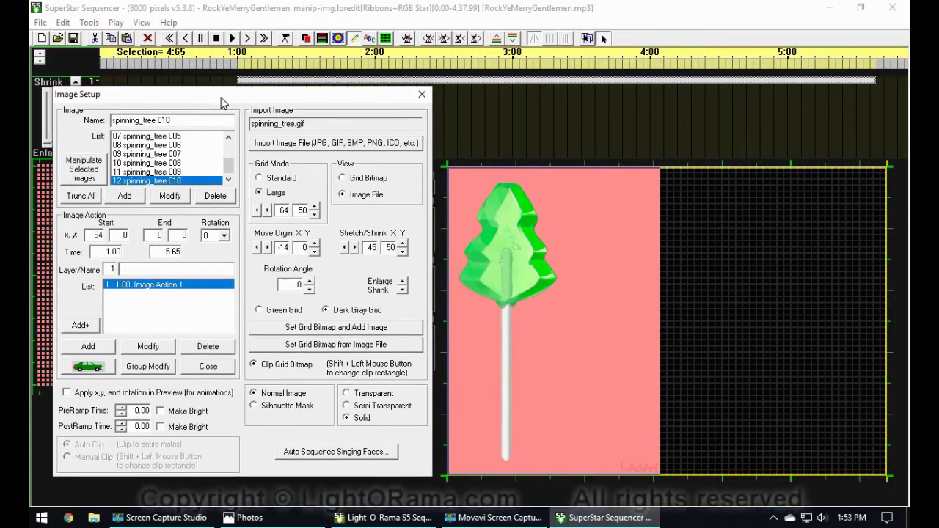
# - Compare the Grid Bitmap and Image File views of the spinning tree, ending on Grid Bitmap
pyautogui.click(383, 181)
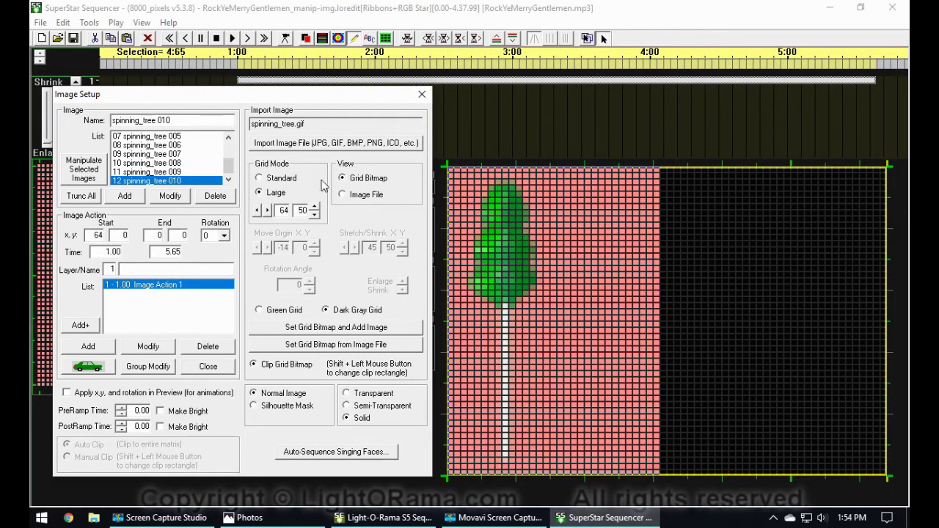
pyautogui.click(359, 178)
pyautogui.click(363, 195)
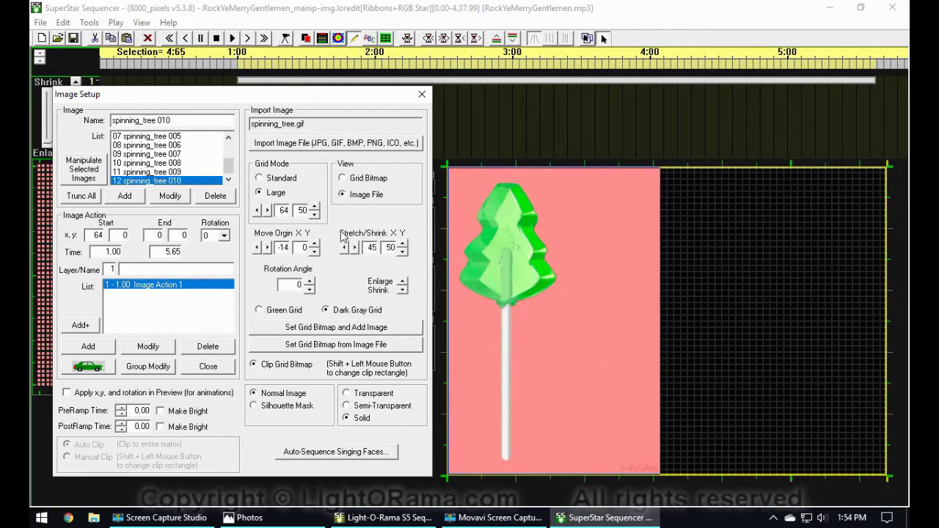
pyautogui.click(368, 181)
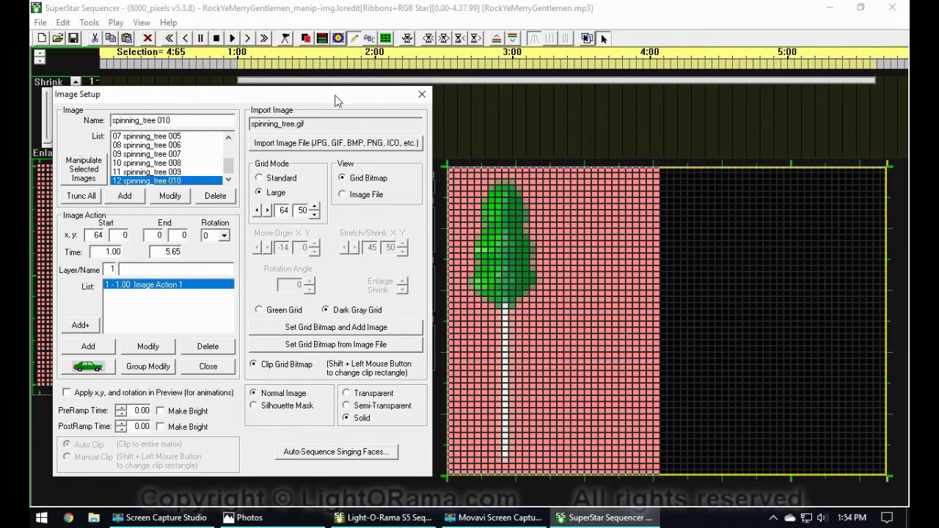
# - Switch the grid mode to Standard, select the spinning_tree 001 image, and uncover the RGB tree preview
pyautogui.click(286, 178)
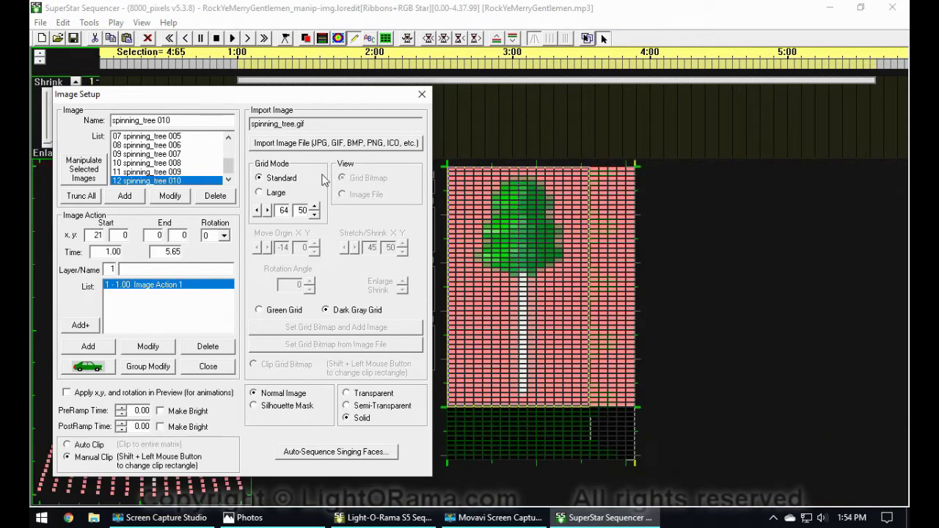
pyautogui.moveTo(293, 95); pyautogui.dragTo(352, 91)
pyautogui.moveTo(287, 161); pyautogui.dragTo(287, 147)
pyautogui.click(257, 150)
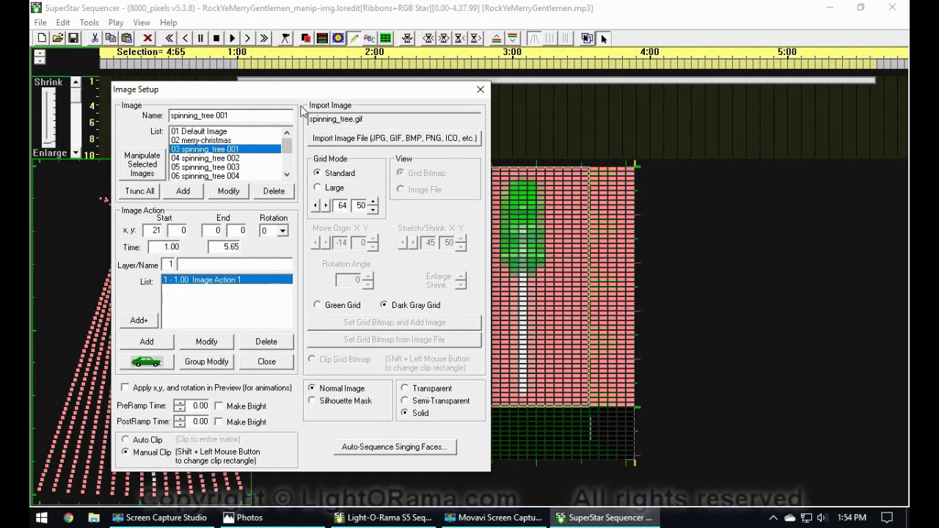
pyautogui.moveTo(309, 92); pyautogui.dragTo(608, 105)
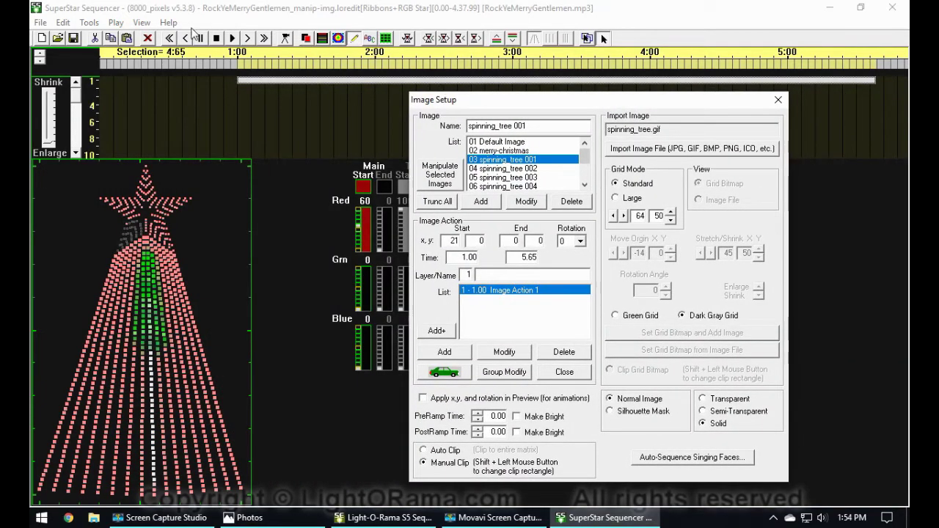
# - Advance the timeline to an empty area and select the time range from 7.00 to 7.15
pyautogui.click(248, 39)
pyautogui.click(248, 39)
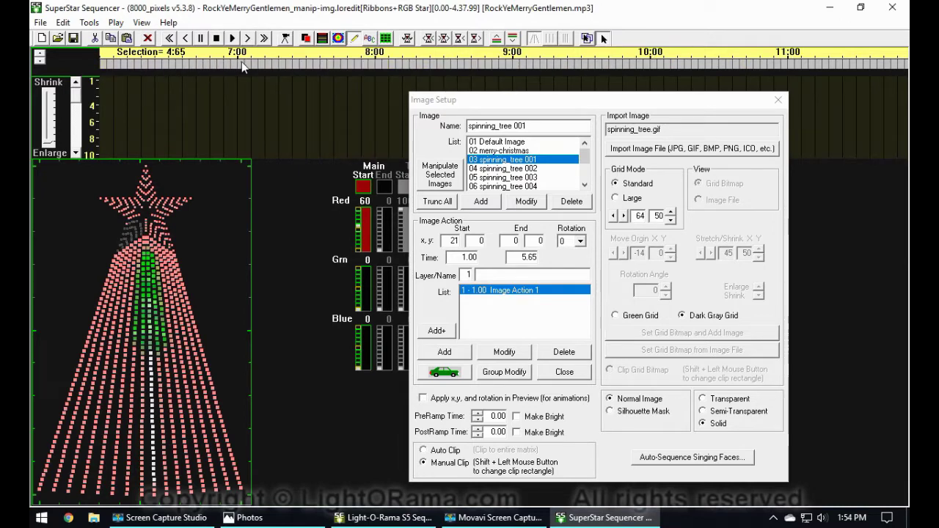
pyautogui.click(256, 65)
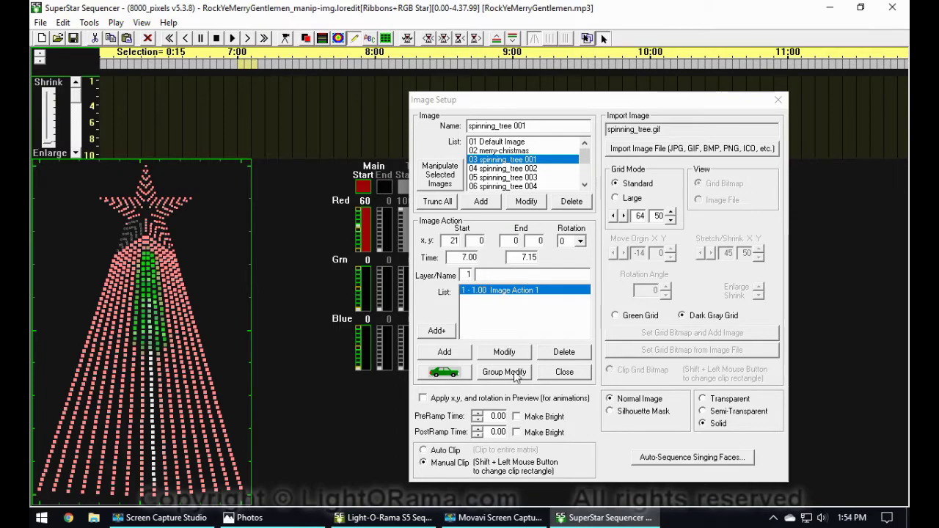
# - Set the start x to 0 and add an image action for spinning_tree 001 with automatic advance to the next image and time slot
pyautogui.moveTo(536, 101); pyautogui.dragTo(185, 96)
pyautogui.moveTo(308, 96); pyautogui.dragTo(678, 93)
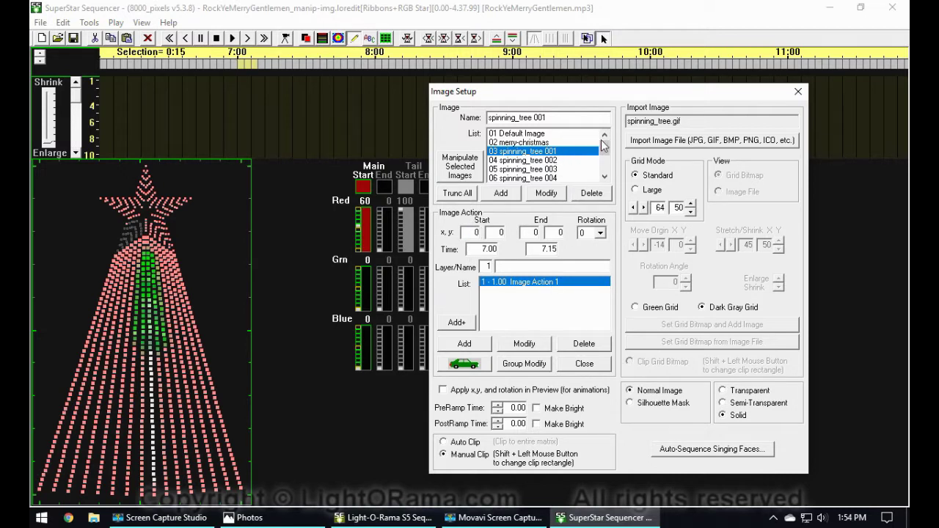
pyautogui.moveTo(514, 98); pyautogui.dragTo(371, 113)
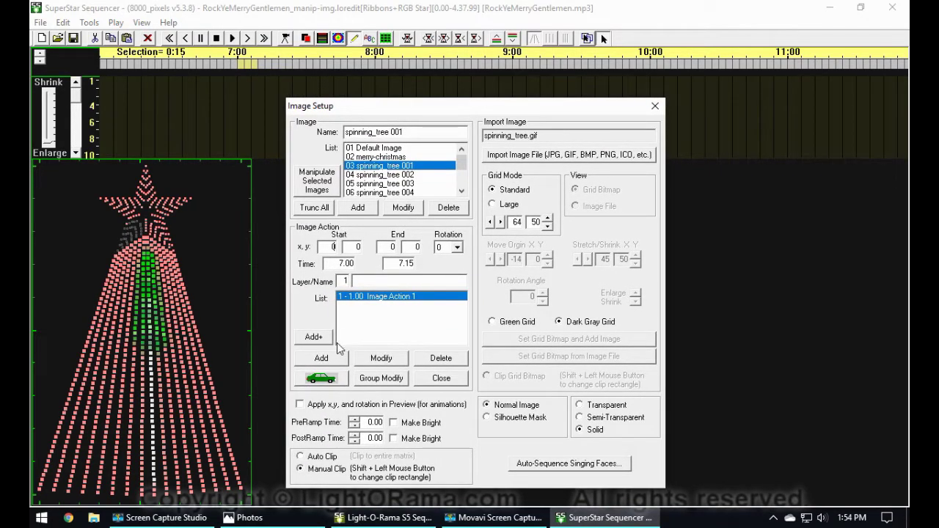
pyautogui.click(314, 338)
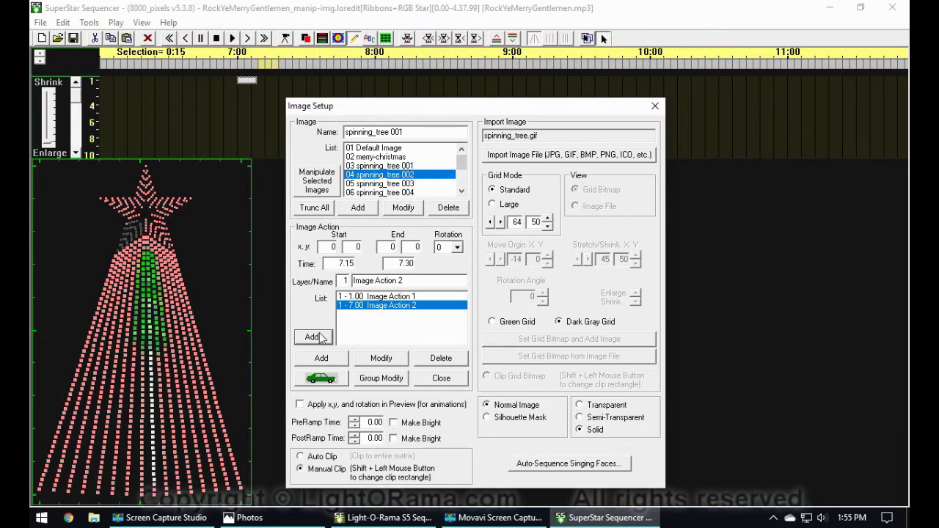
pyautogui.moveTo(389, 110); pyautogui.dragTo(168, 108)
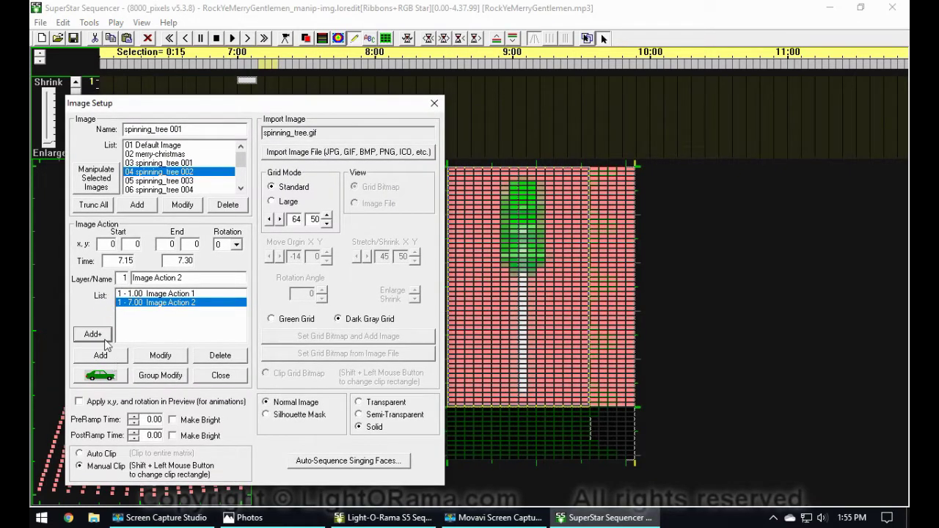
# - Add successive image actions for spinning_tree 002 through spinning_tree 010, each filling the next 0.15 time slot from 7.15 to 8.50
pyautogui.click(105, 335)
pyautogui.click(105, 335)
pyautogui.click(105, 335)
pyautogui.click(105, 335)
pyautogui.click(105, 337)
pyautogui.click(105, 335)
pyautogui.click(105, 335)
pyautogui.click(105, 336)
pyautogui.click(105, 335)
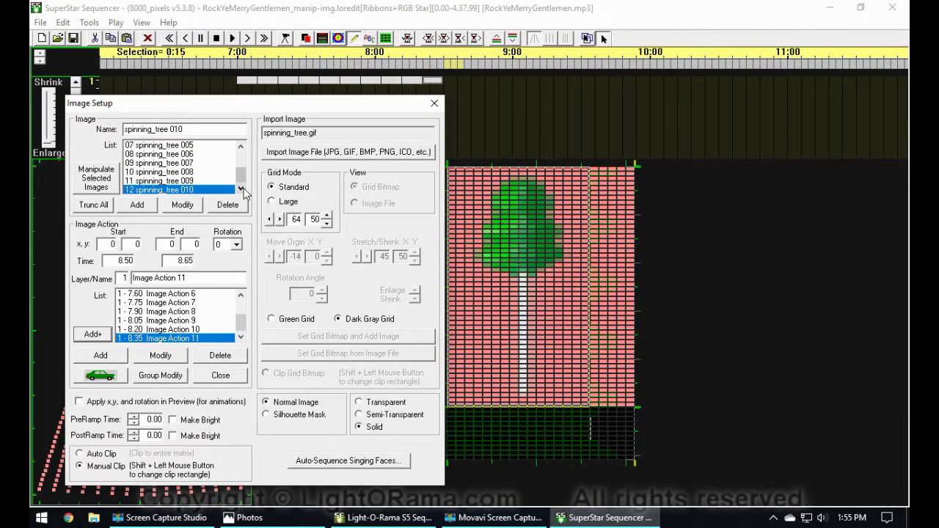
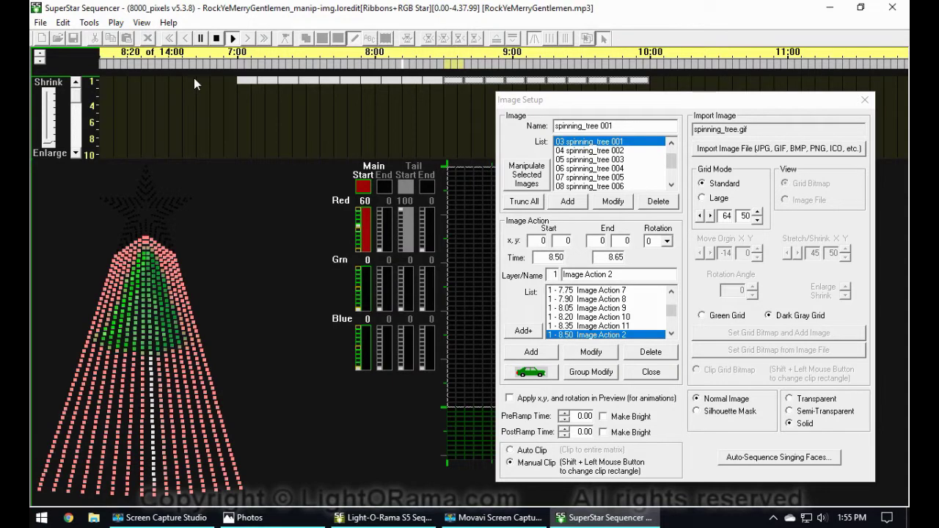
# - Stop playback, move the Image Setup dialog aside, and select all the spinning tree image actions from 7.00 to 10.00
pyautogui.click(217, 38)
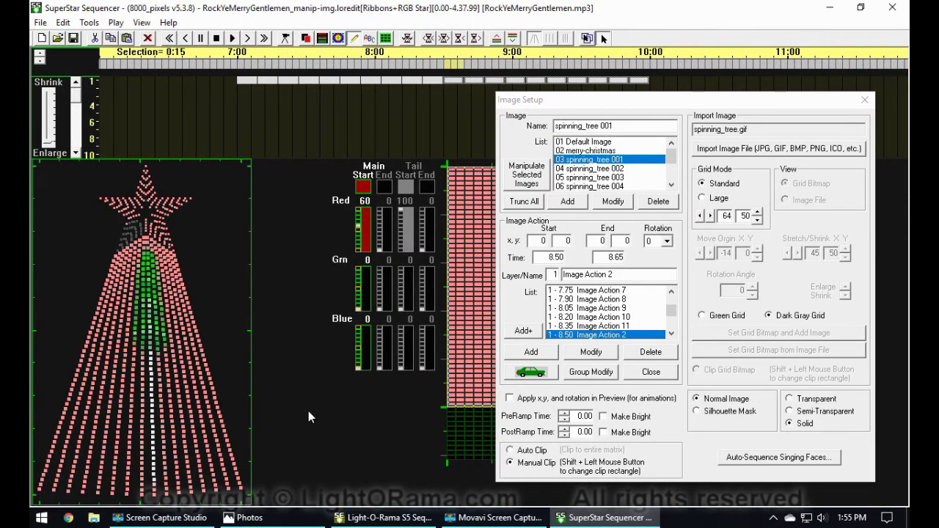
pyautogui.moveTo(578, 105); pyautogui.dragTo(552, 113)
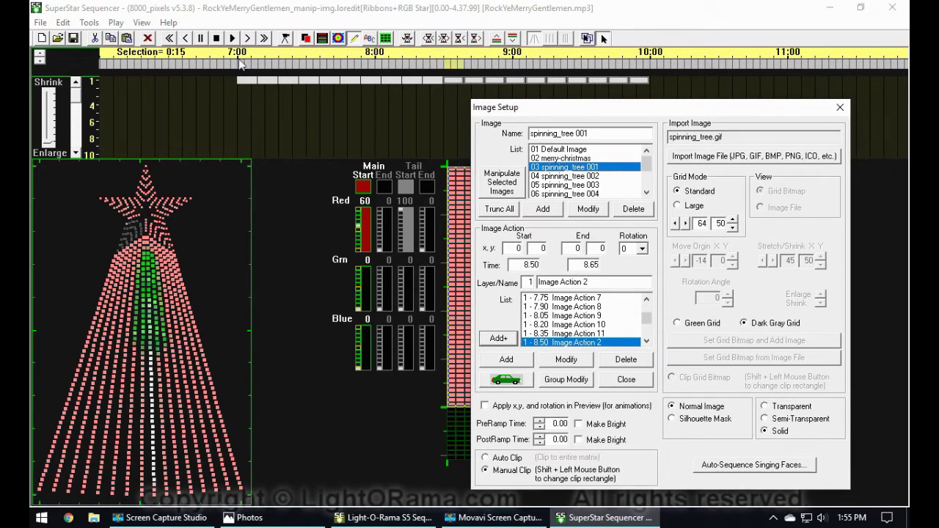
pyautogui.click(159, 63)
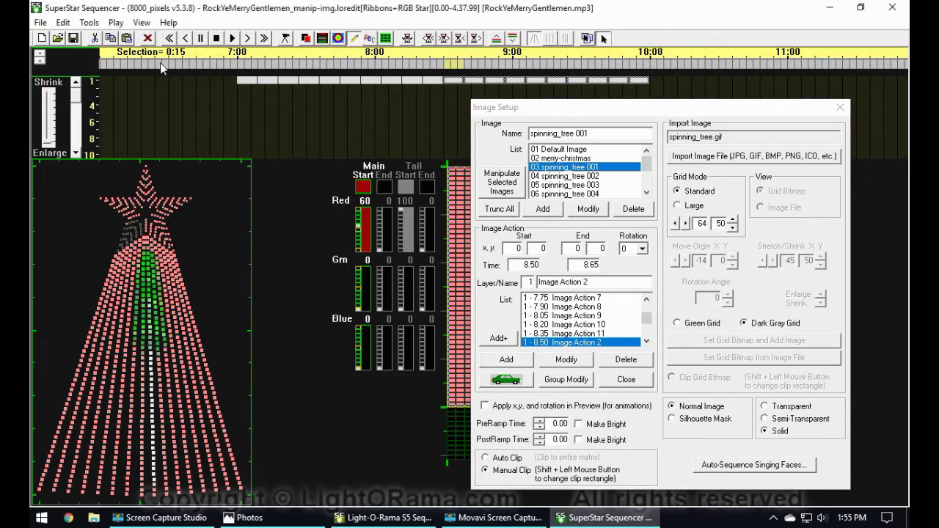
pyautogui.moveTo(798, 63); pyautogui.dragTo(788, 66)
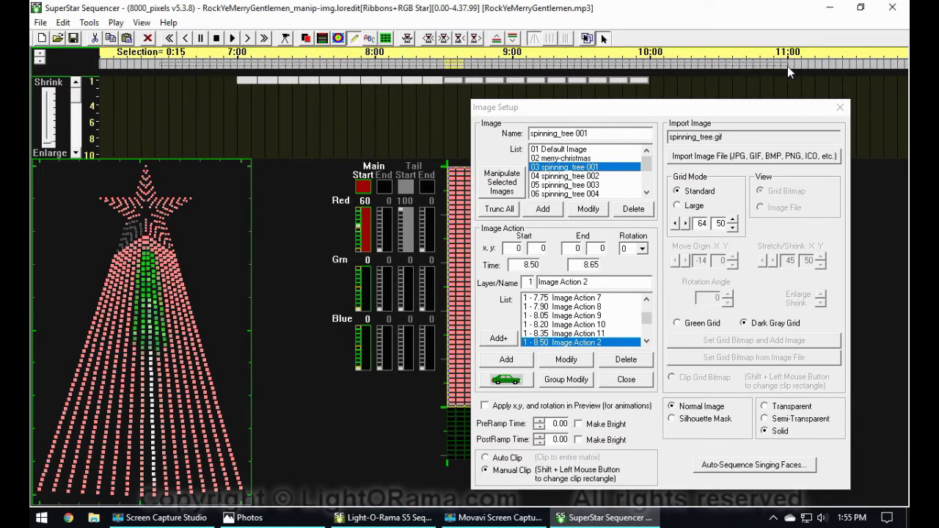
pyautogui.click(248, 80)
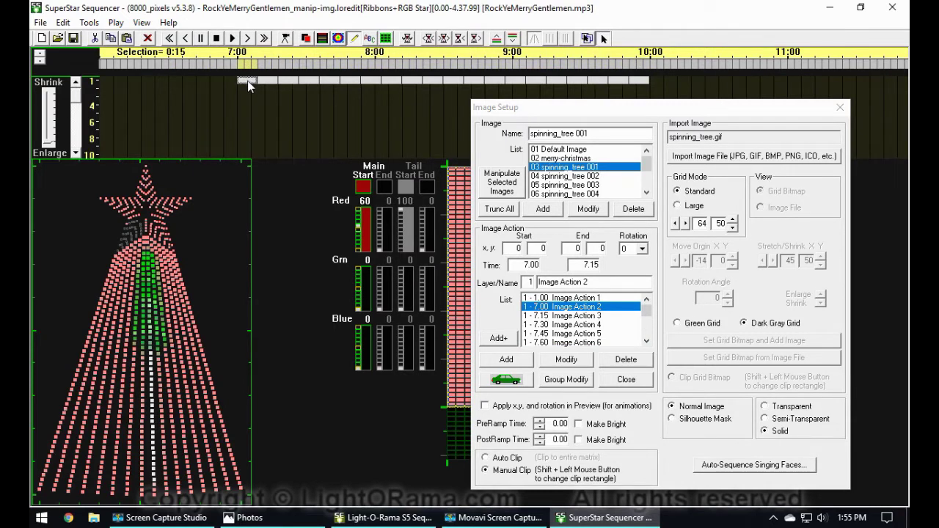
pyautogui.moveTo(247, 81); pyautogui.dragTo(649, 79)
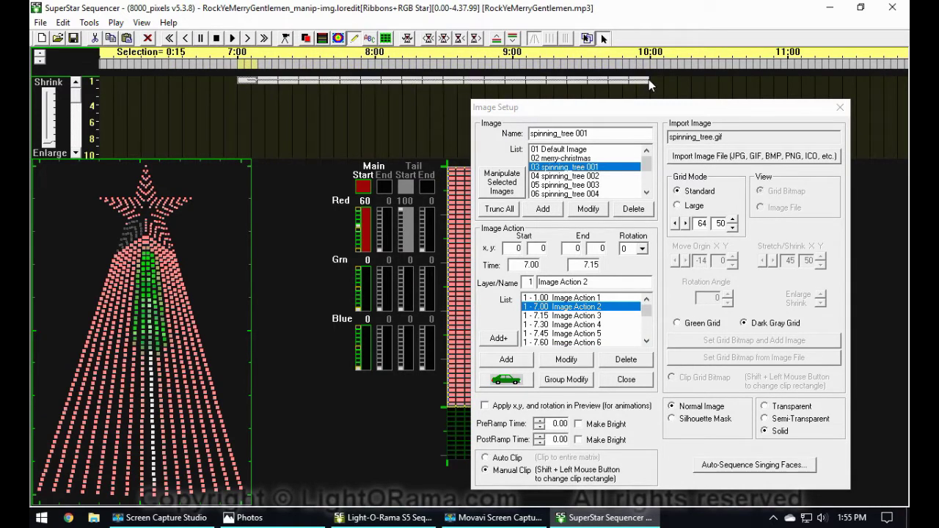
pyautogui.click(250, 80)
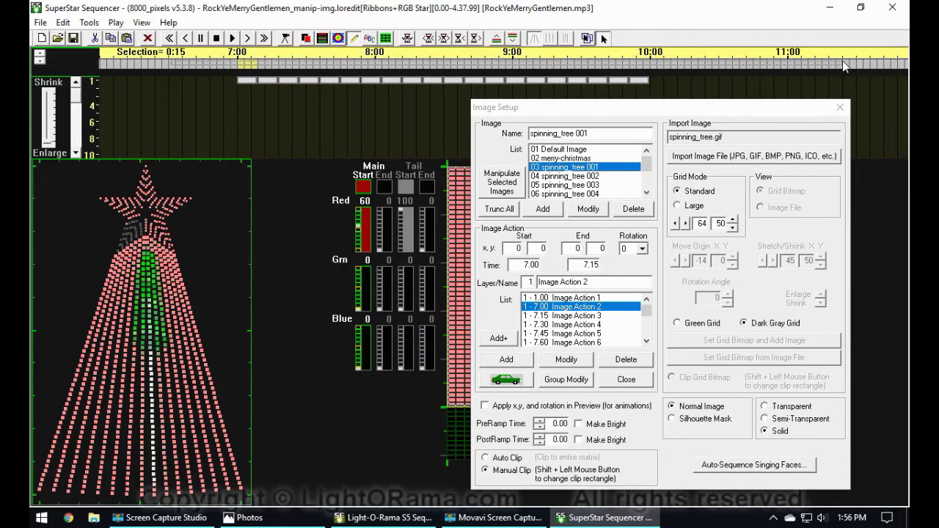
# - Stretch the selected image actions to fill the time range from 6.50 to 11.65 and play the slowed animation
pyautogui.moveTo(853, 62); pyautogui.dragTo(871, 61)
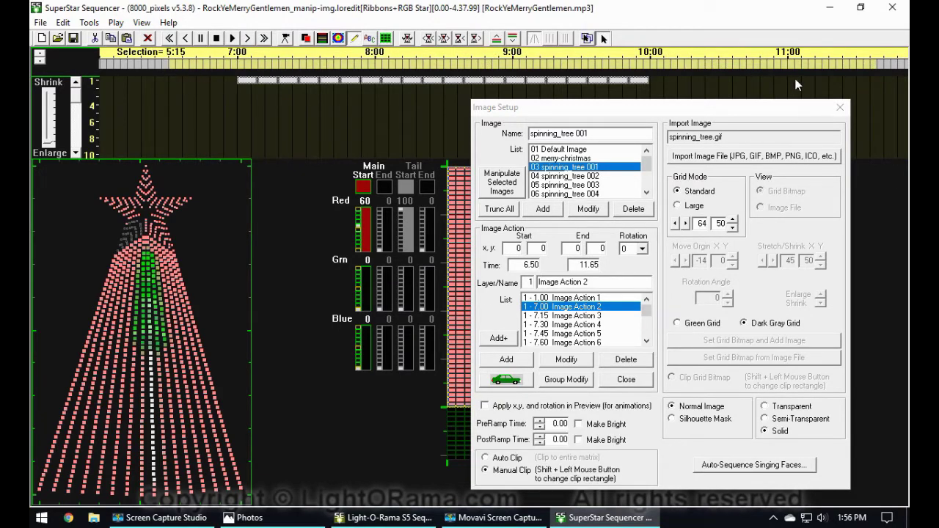
pyautogui.click(409, 38)
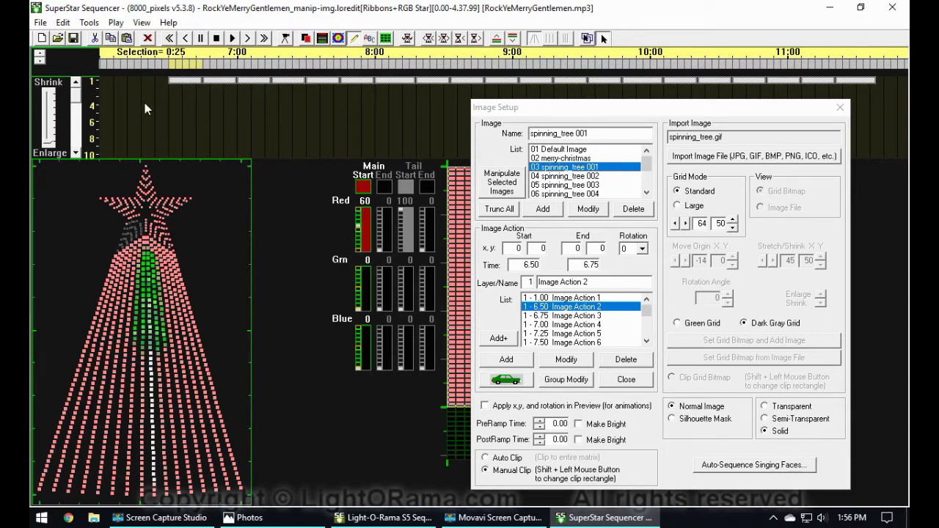
pyautogui.click(235, 42)
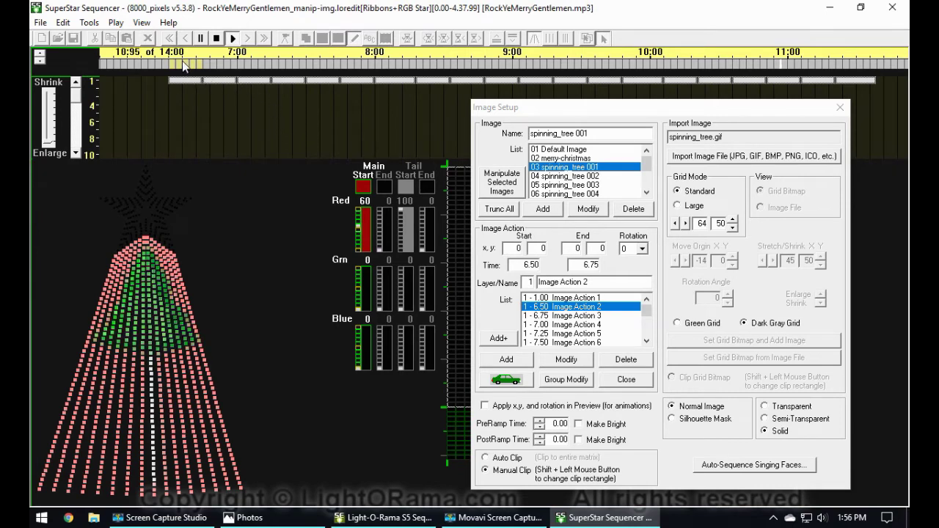
pyautogui.click(513, 381)
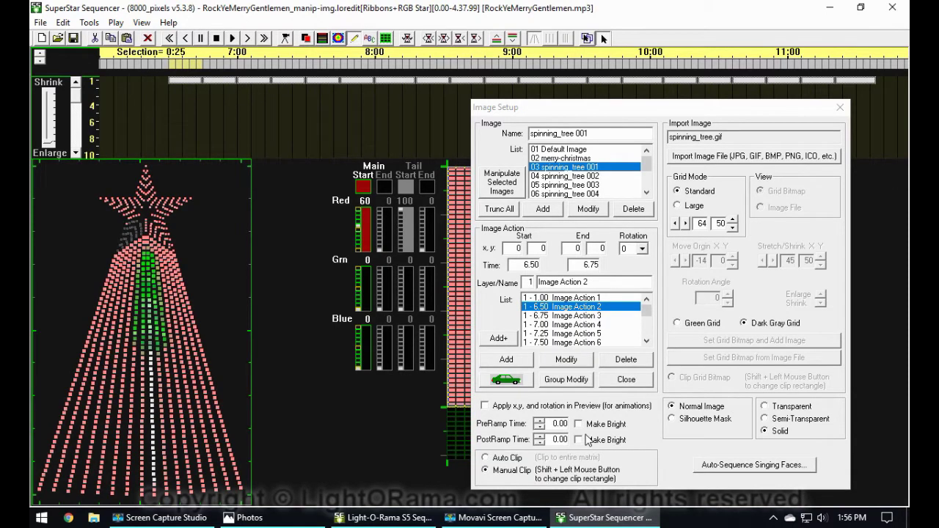
# - Close the Image Setup dialog and exit SuperStar to the Light-O-Rama S5 Sequencer, keeping the image action changes
pyautogui.click(840, 107)
pyautogui.click(898, 7)
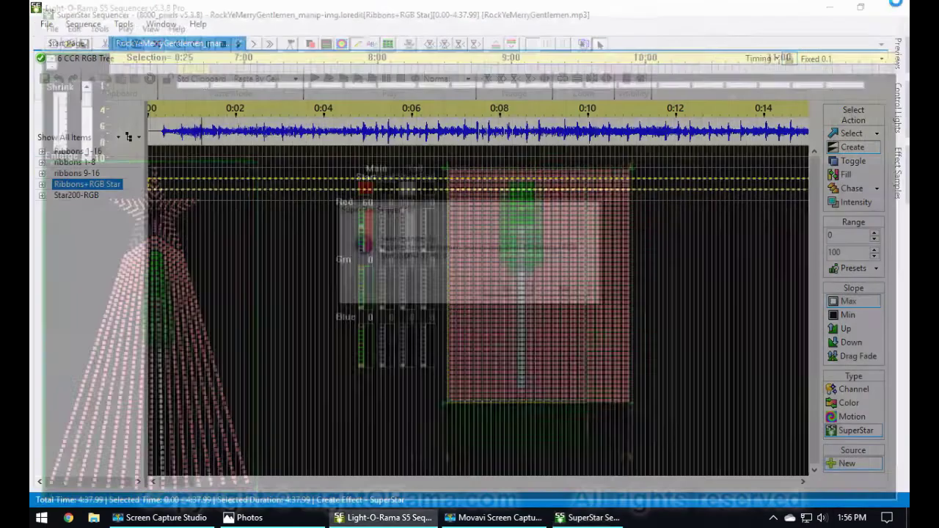
pyautogui.click(508, 290)
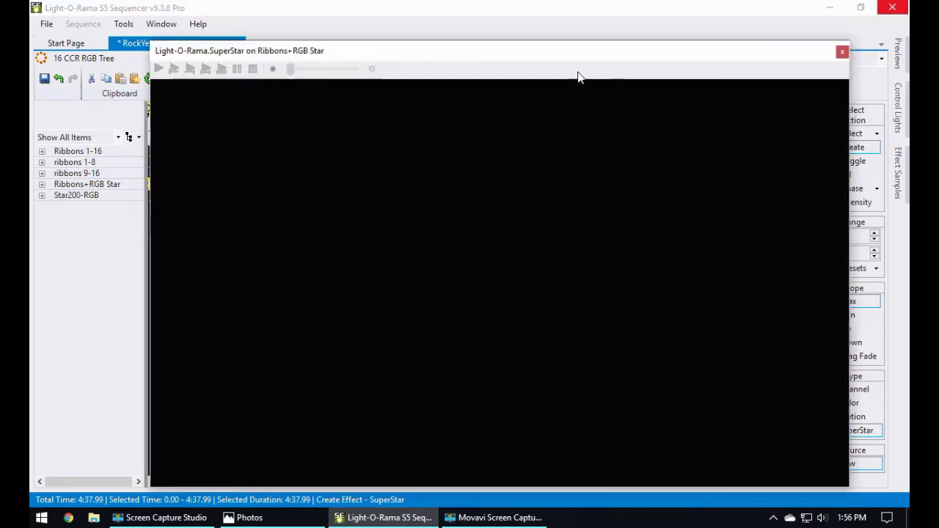
# - Play the entire sequence in the Ribbons+RGB Star preview, stop it after the spinning tree, and close the preview
pyautogui.moveTo(572, 59); pyautogui.dragTo(555, 39)
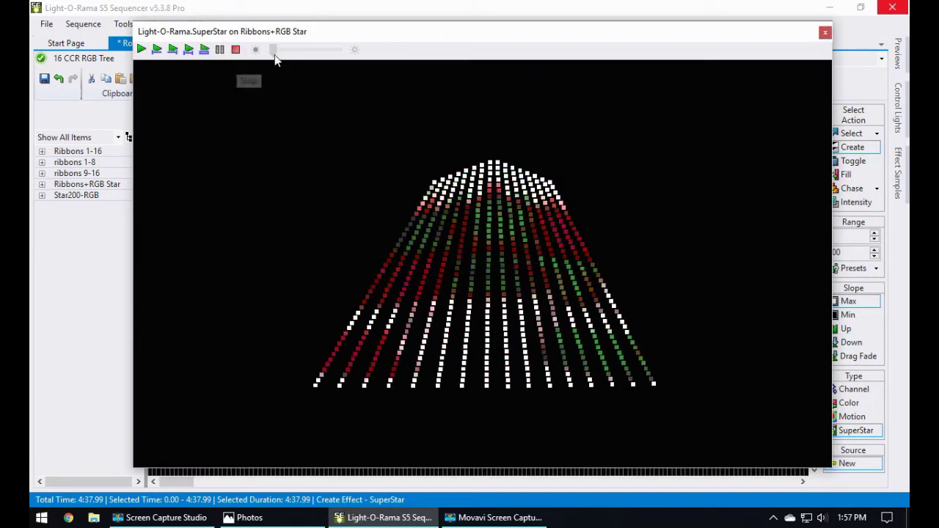
pyautogui.click(235, 49)
pyautogui.click(141, 50)
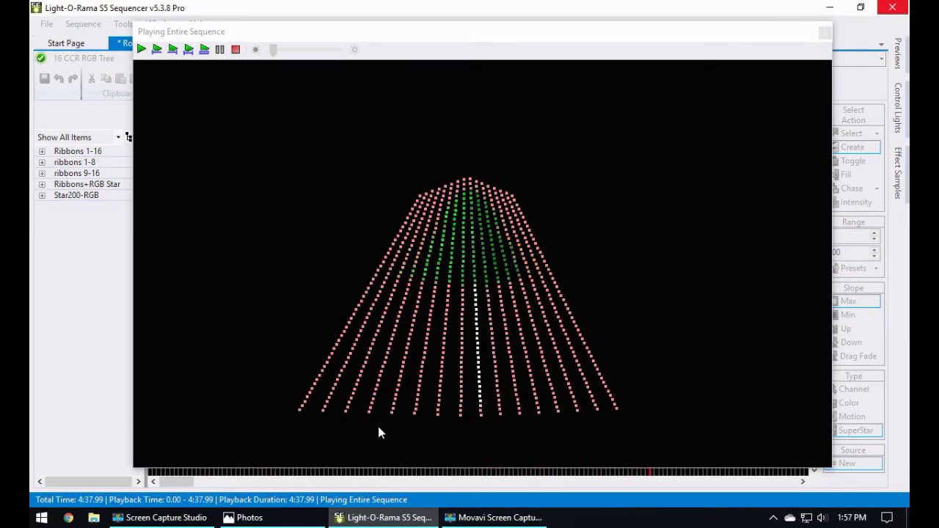
pyautogui.click(236, 49)
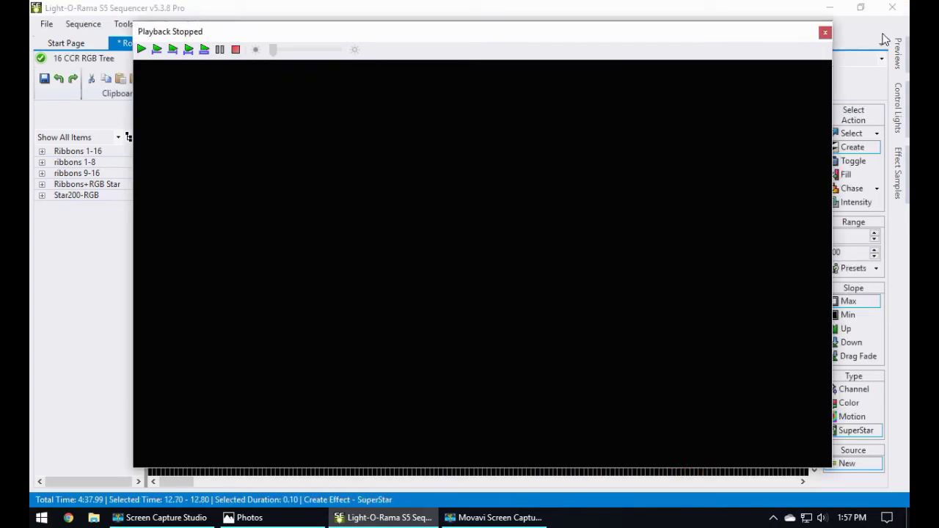
pyautogui.click(825, 32)
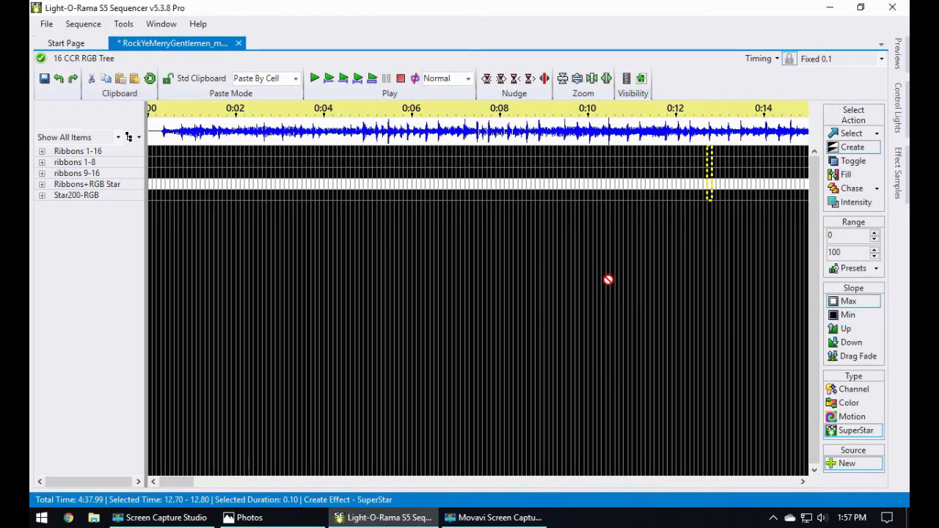